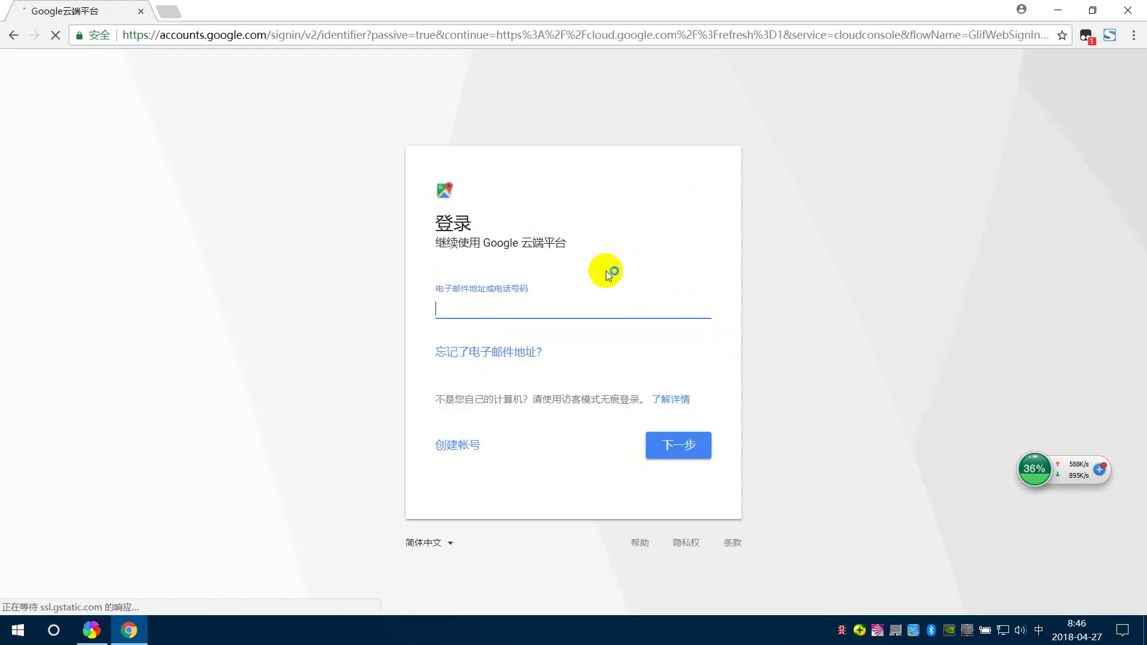
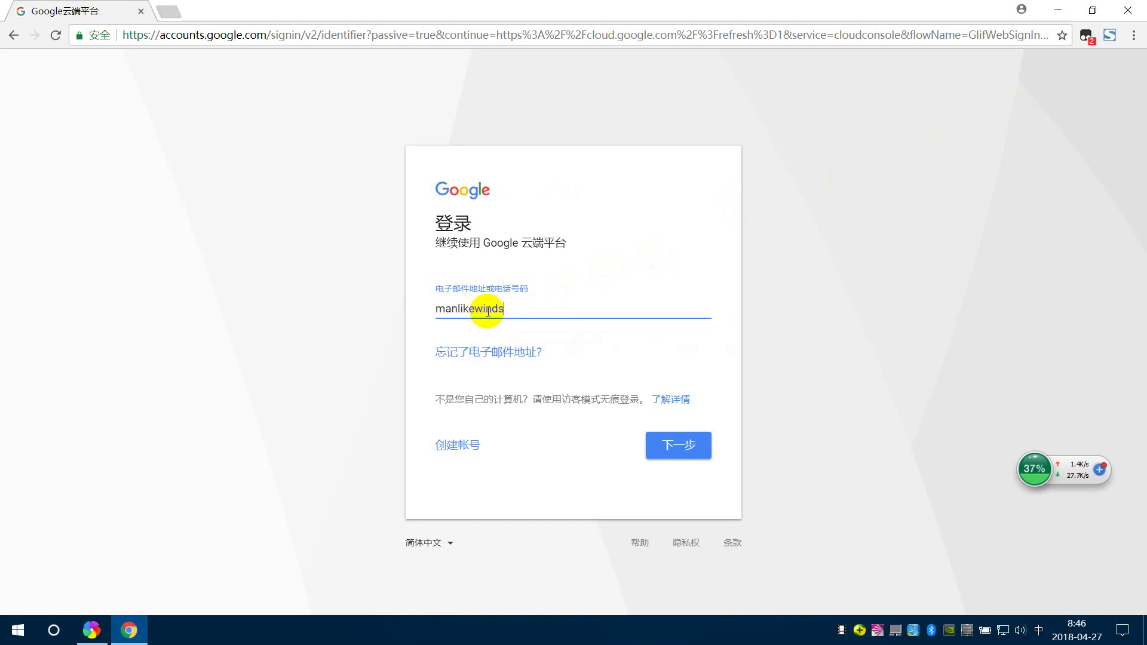
- Sign in to Google Accounts with the account email and password
key(Return)
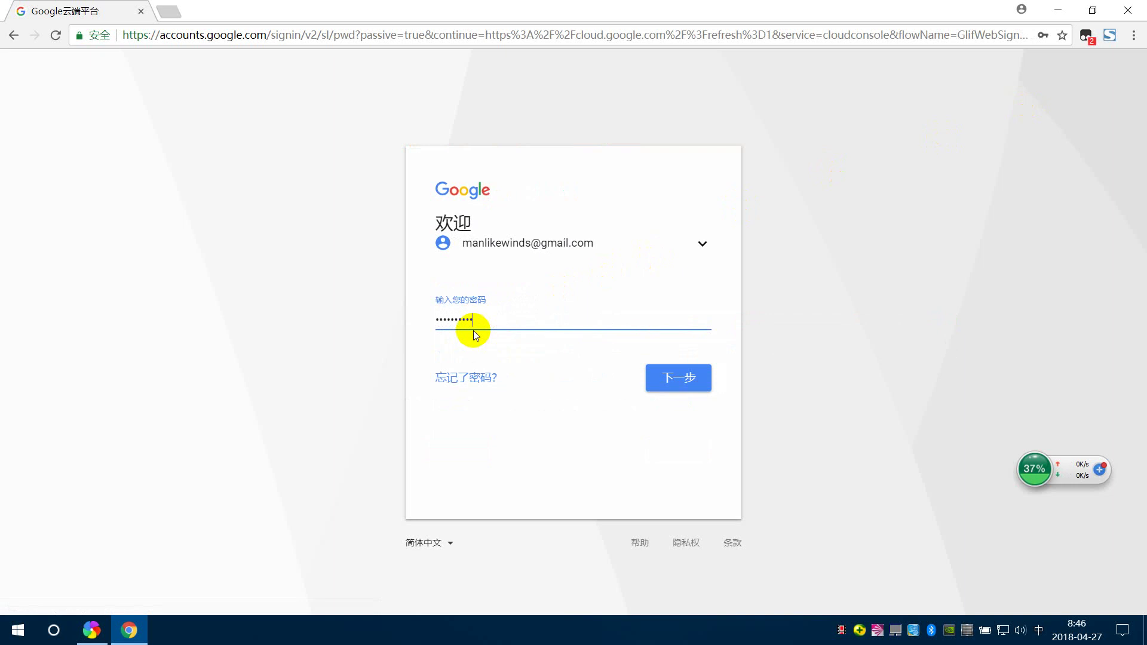
key(Return)
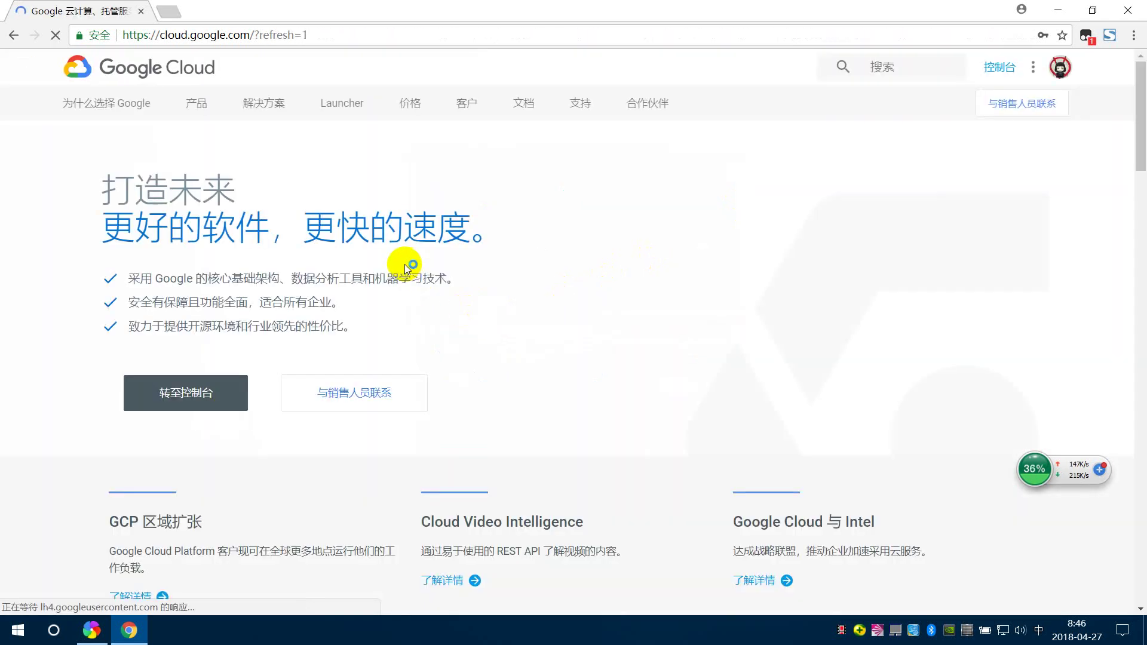
- Go to the Cloud console and show the Compute Engine VM instances list
click(201, 393)
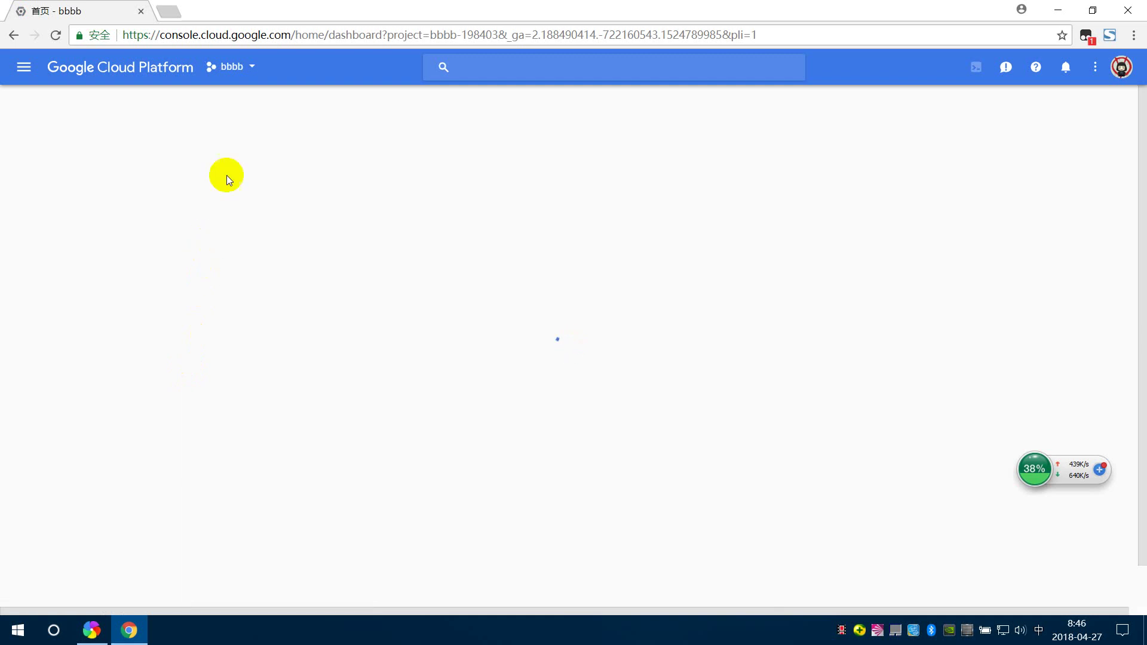
click(18, 66)
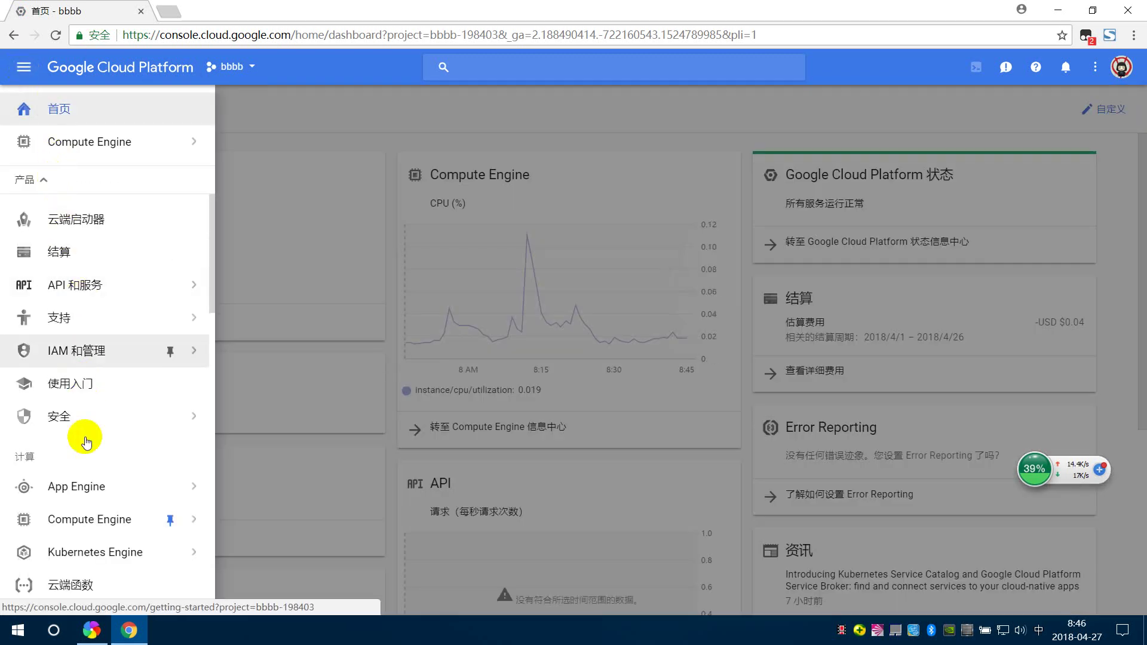
mouse_move(88, 512)
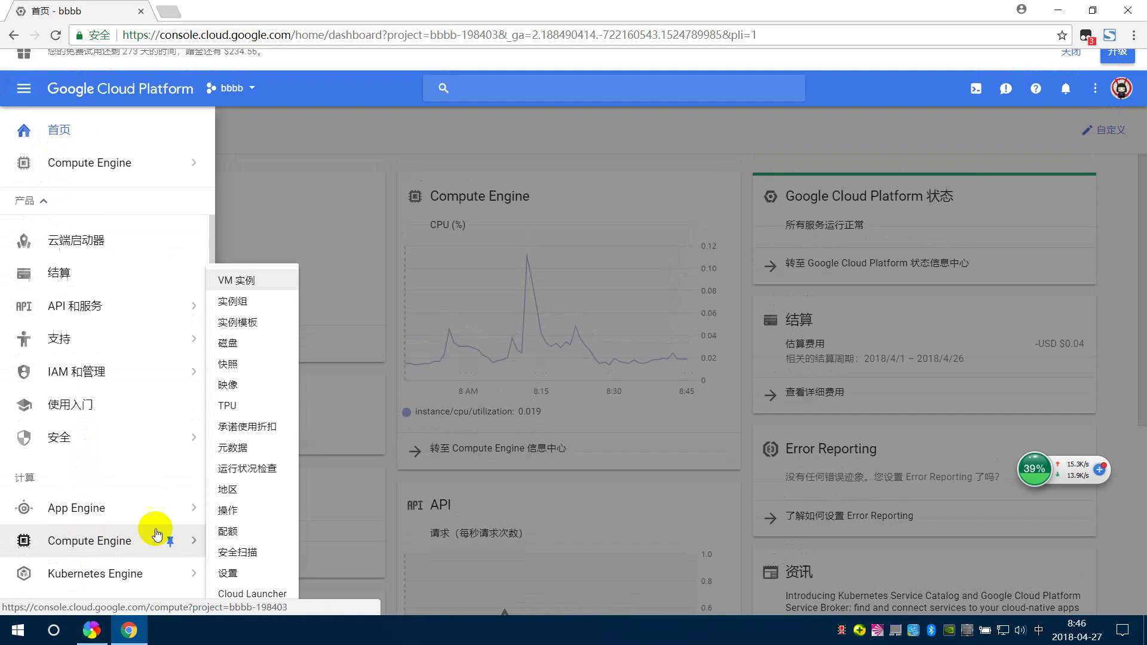
click(250, 284)
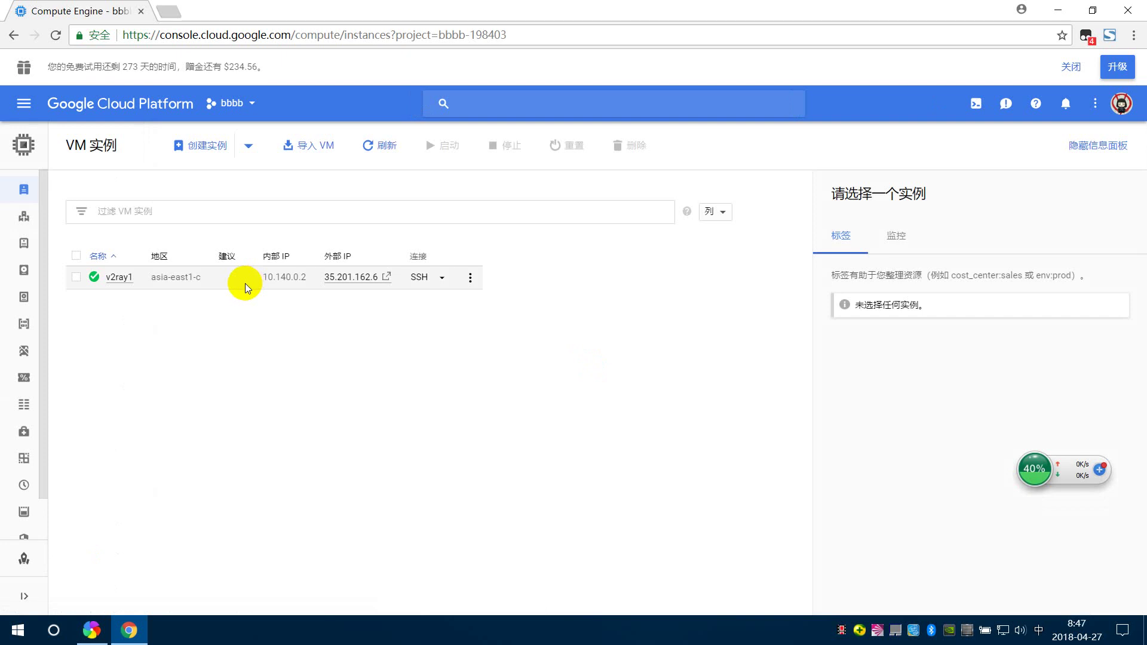
- Delete the v2ray1 instance from its row menu and confirm the deletion
click(469, 278)
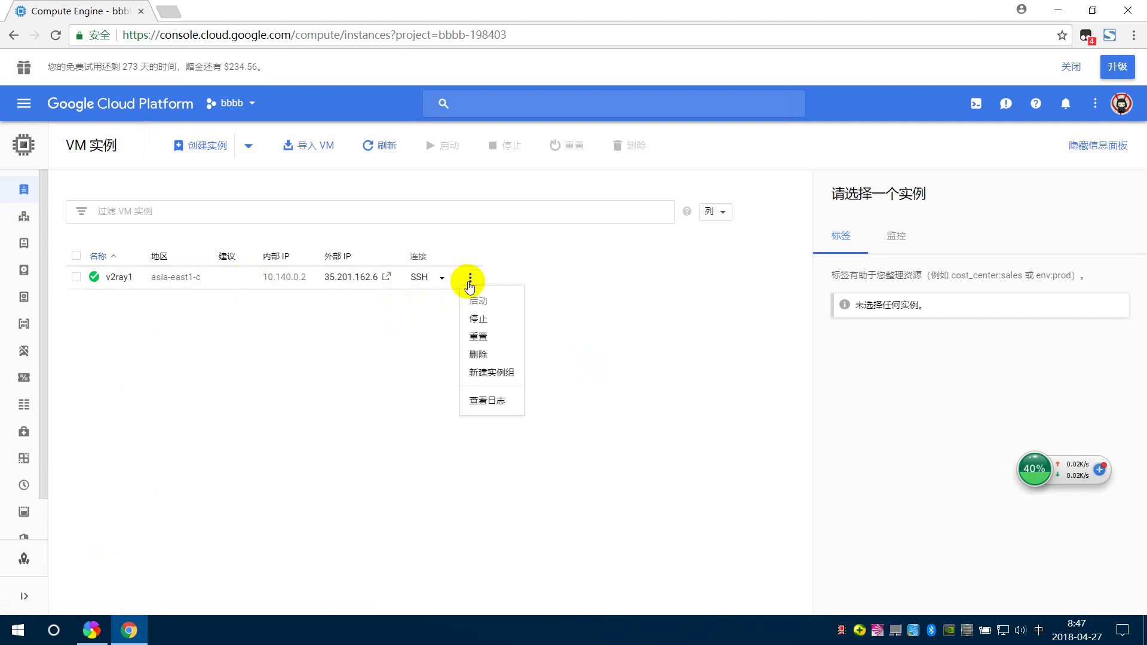
click(481, 354)
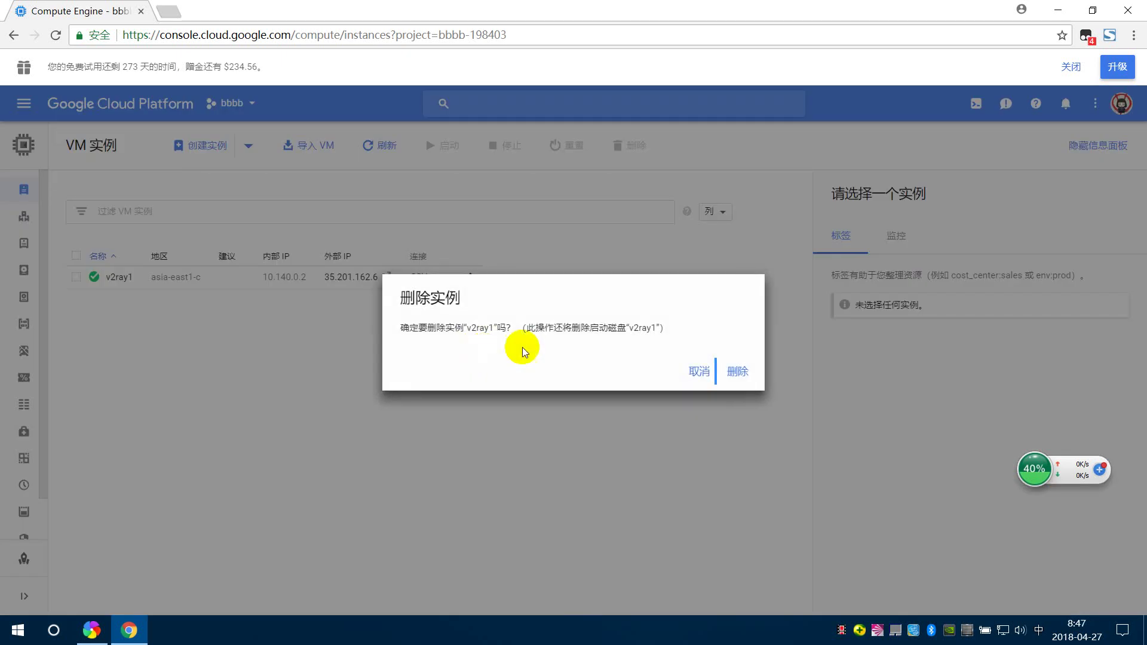
click(734, 371)
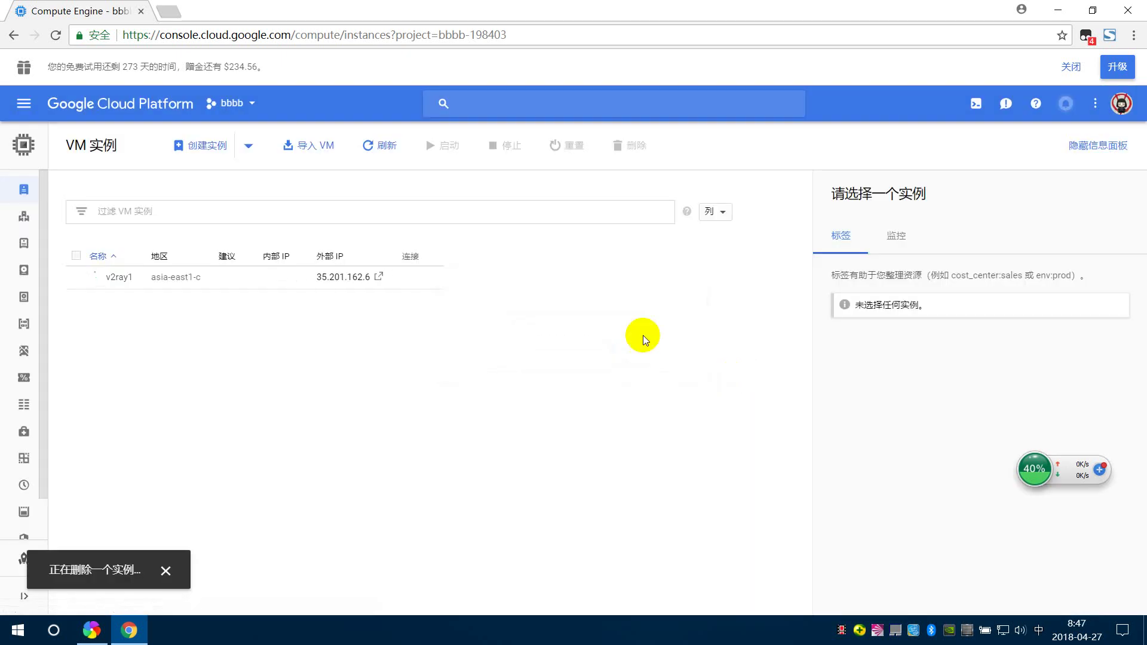
- Load 233blog.com in a new browser tab
click(159, 12)
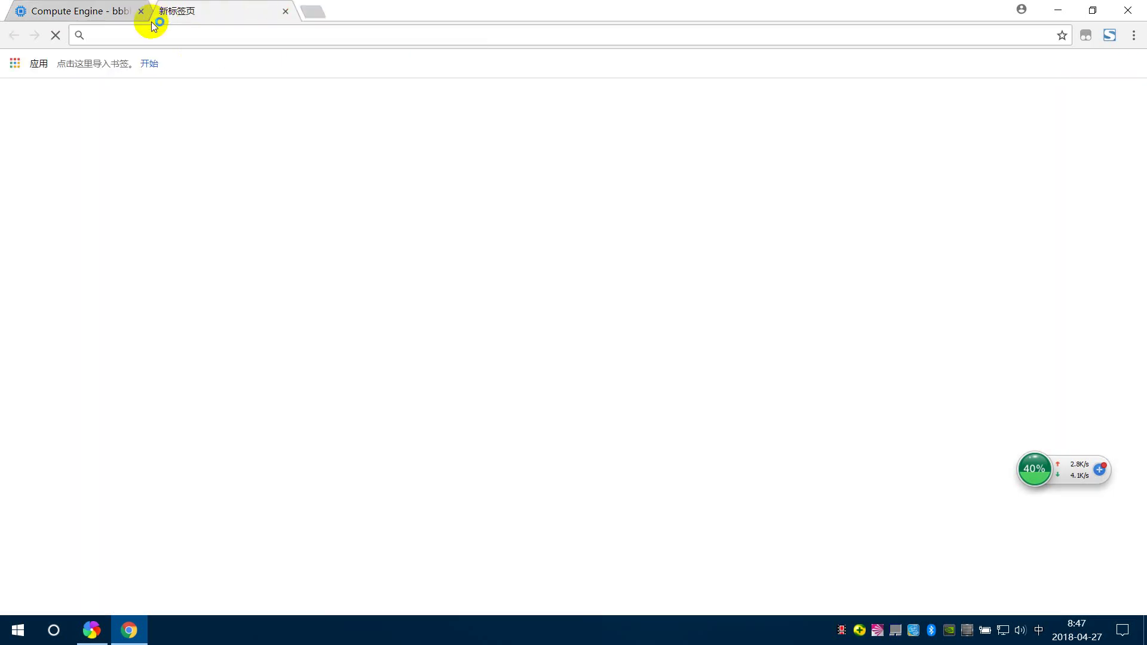
text(233)
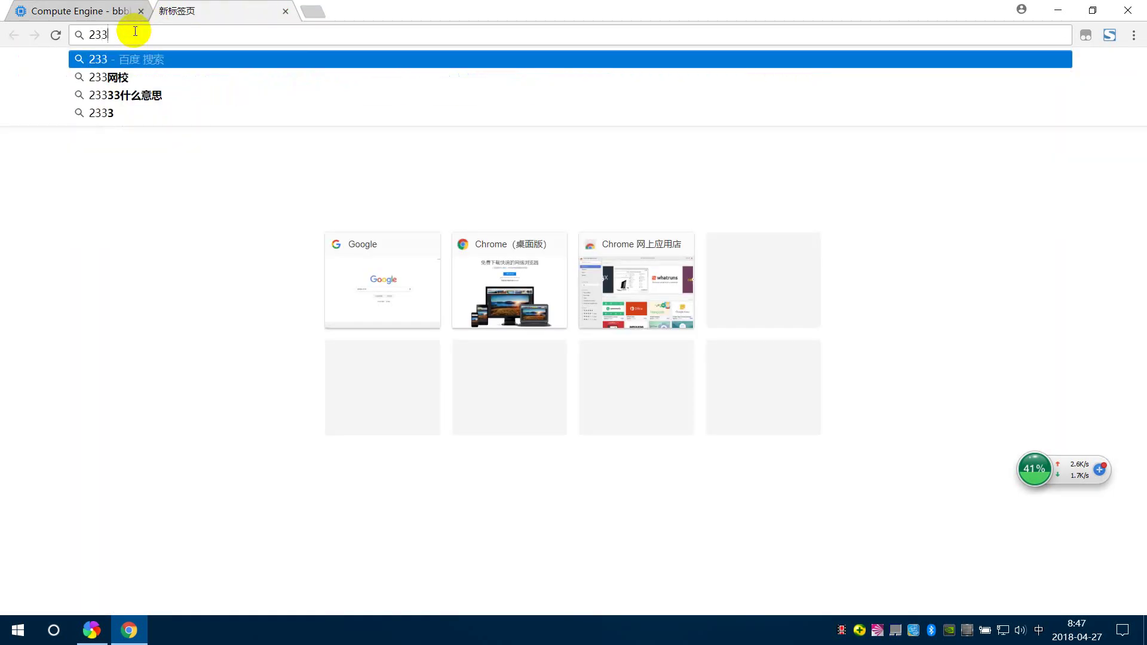
text(blog)
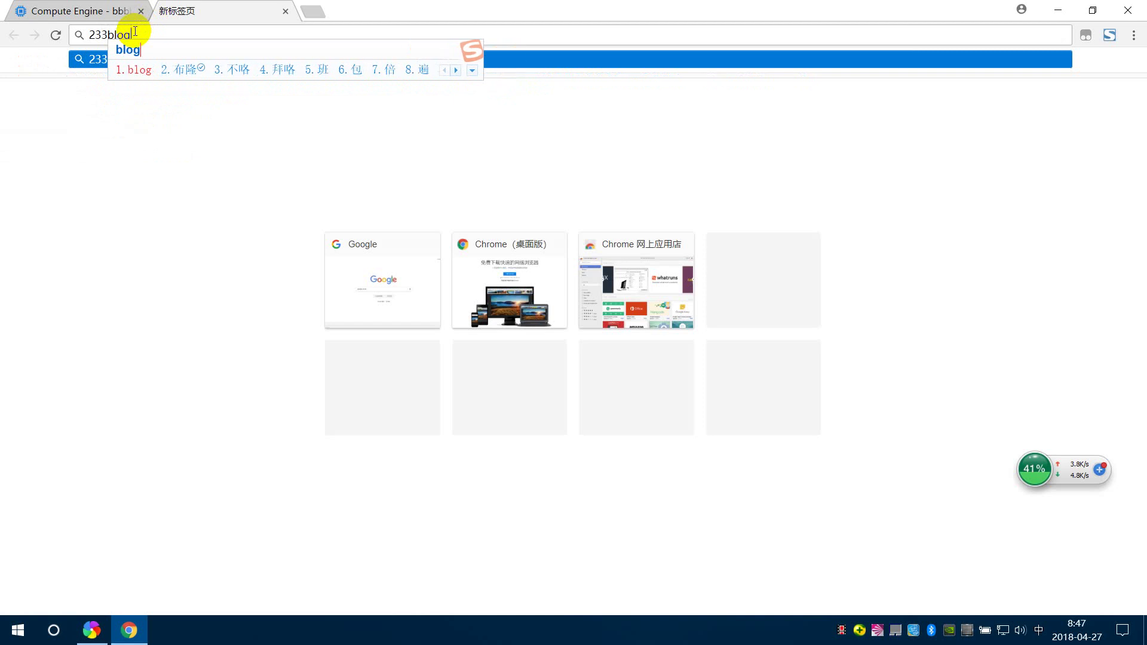
text(,cd)
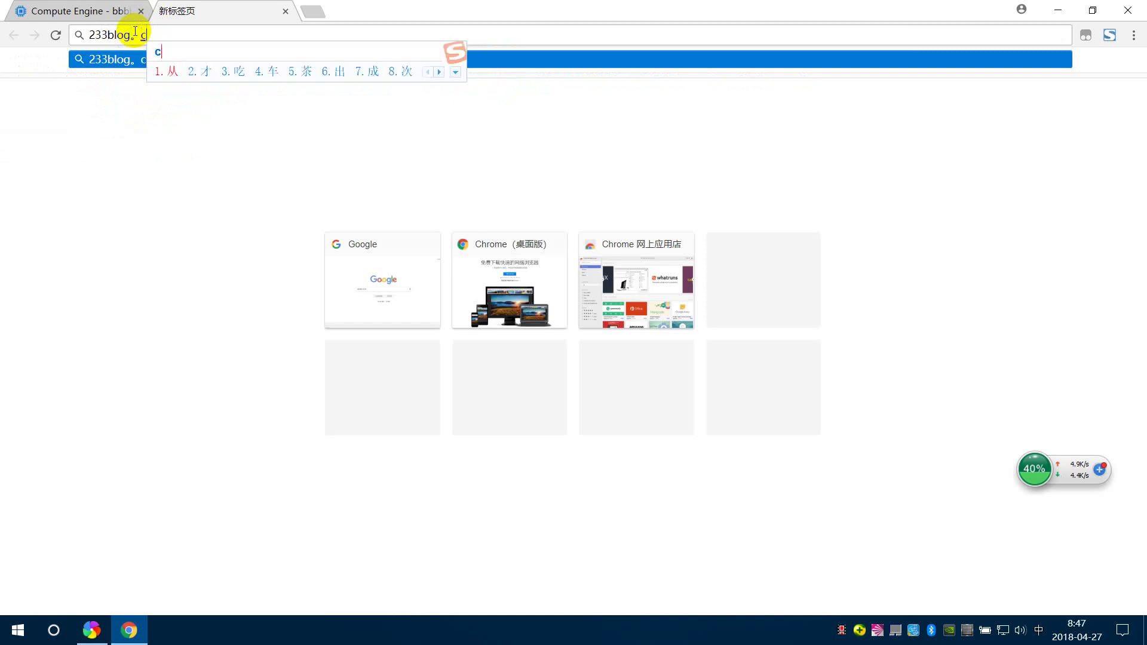
key(BackSpace)
key(BackSpace)
key(BackSpace)
text(.)
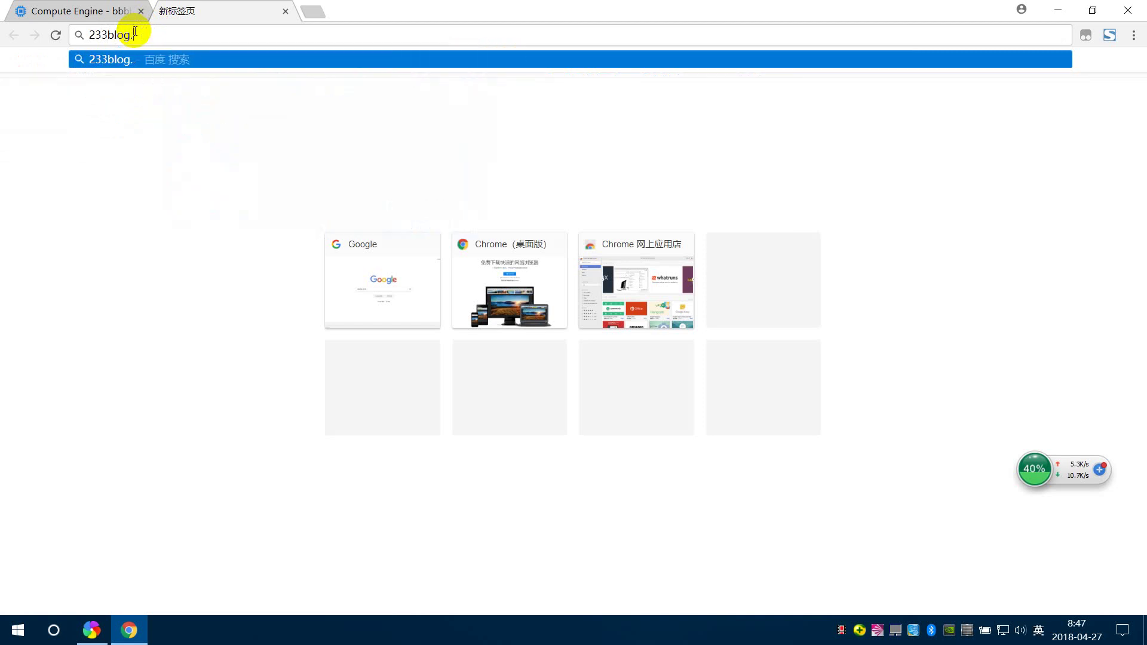
text(com)
key(Return)
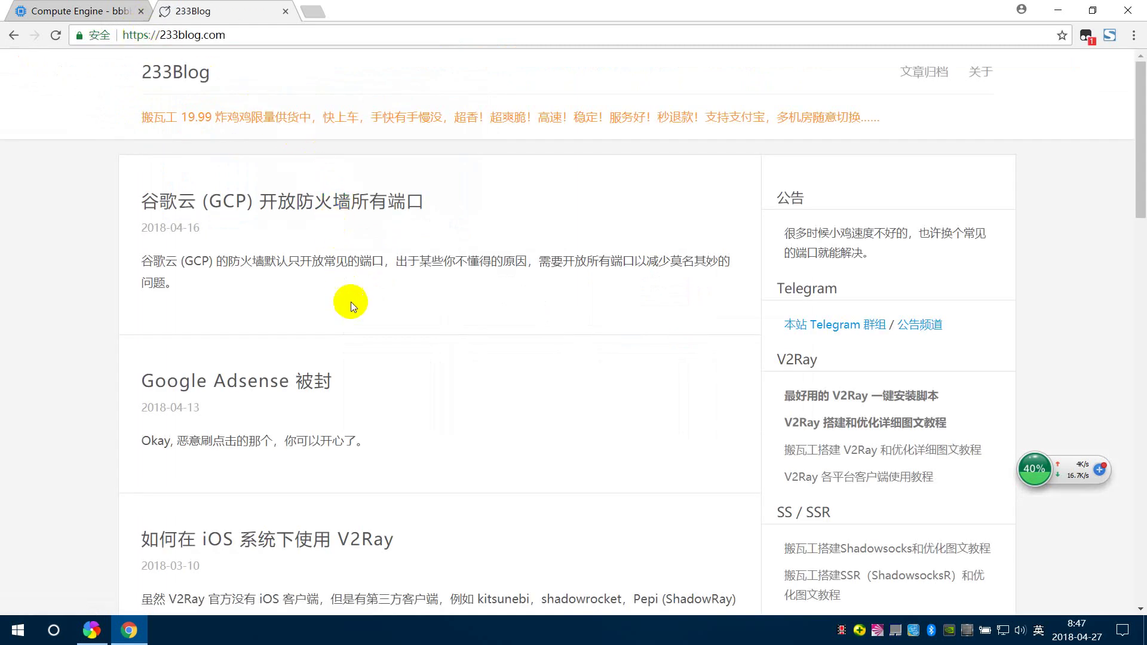
- Copy the bash install command from the one-click V2Ray script post, then return to Compute Engine
scroll(553, 316, down, 1)
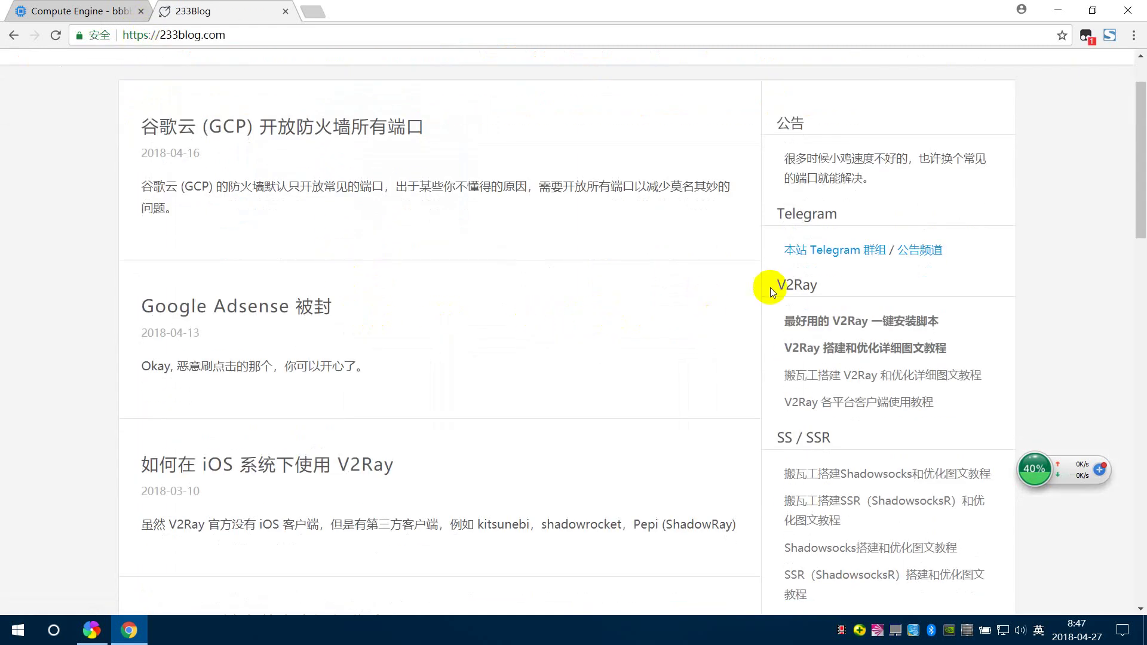
click(857, 322)
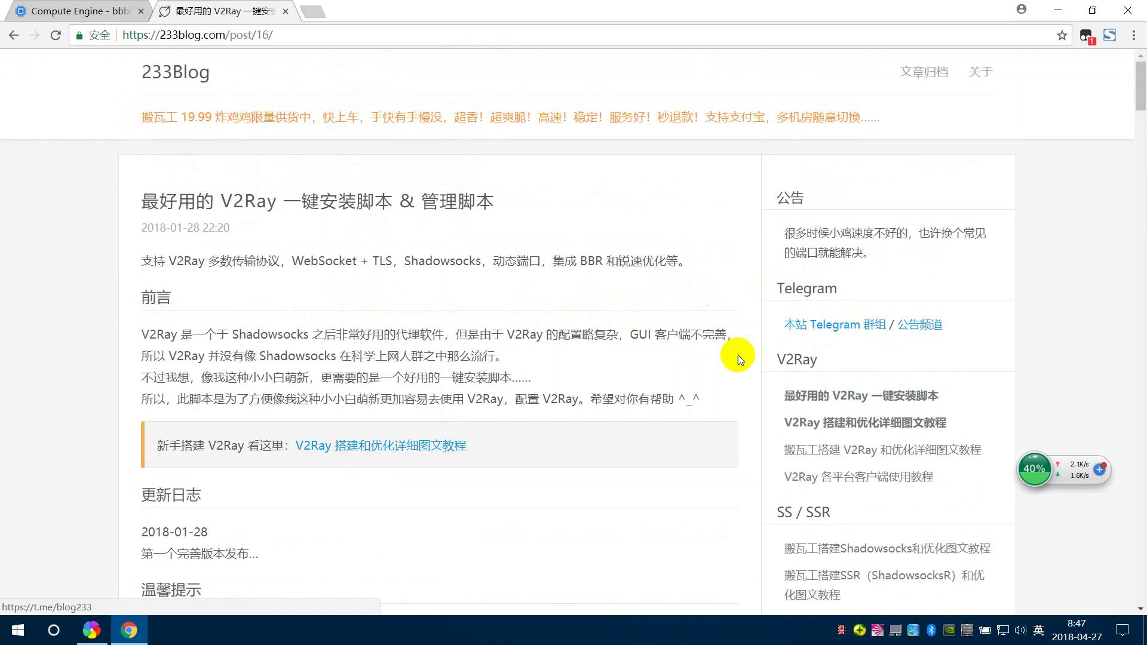
scroll(737, 355, down, 6)
scroll(211, 379, down, 10)
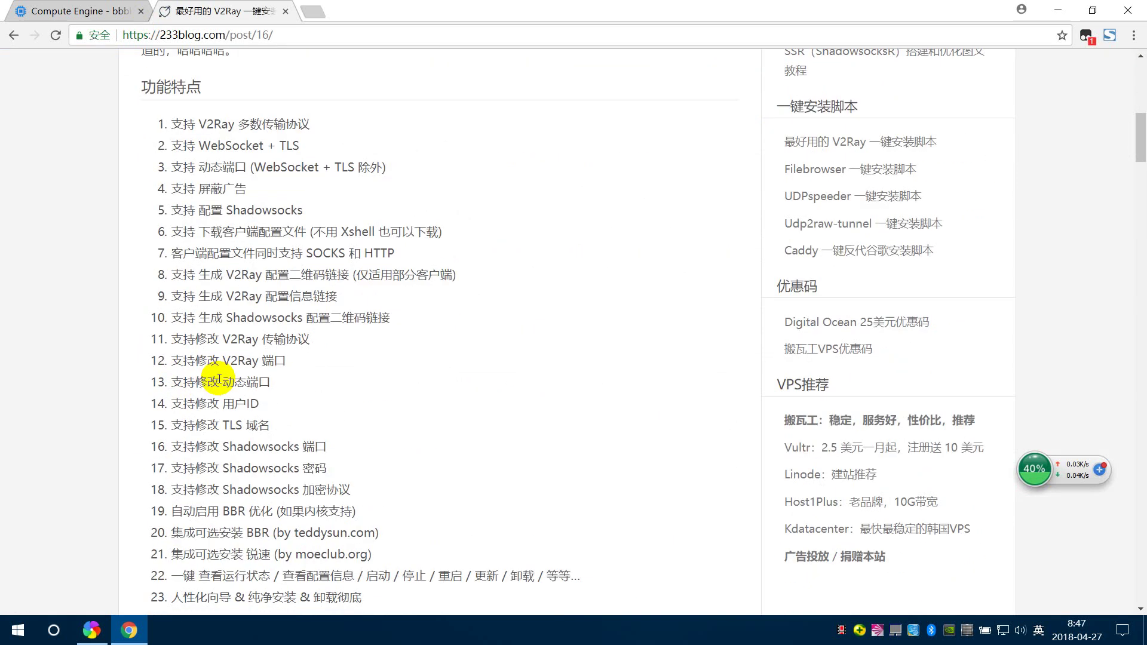
drag(392, 436, 149, 437)
right_click(184, 436)
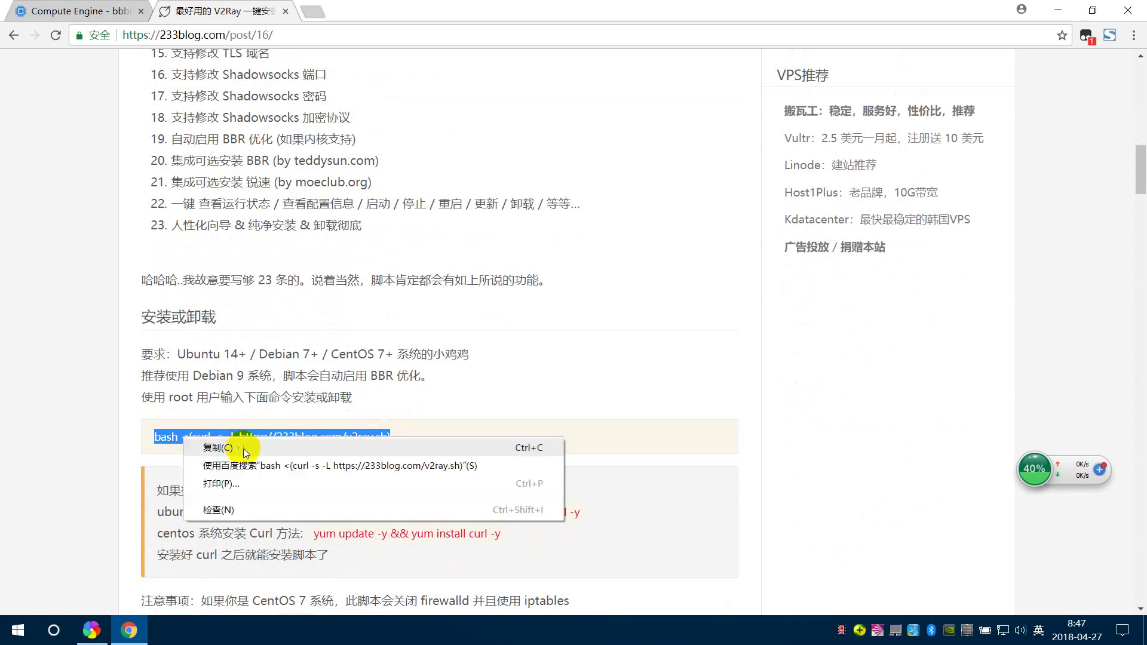
click(242, 446)
click(13, 7)
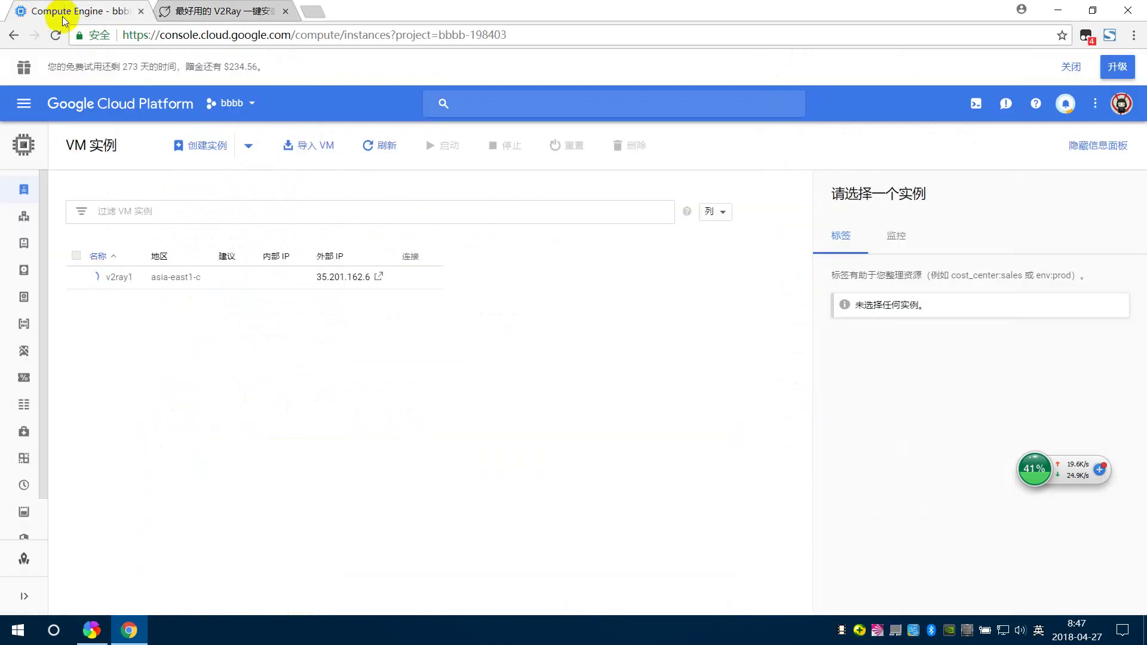
- Start a new VM instance and replace the default name, typing 'v'
click(204, 150)
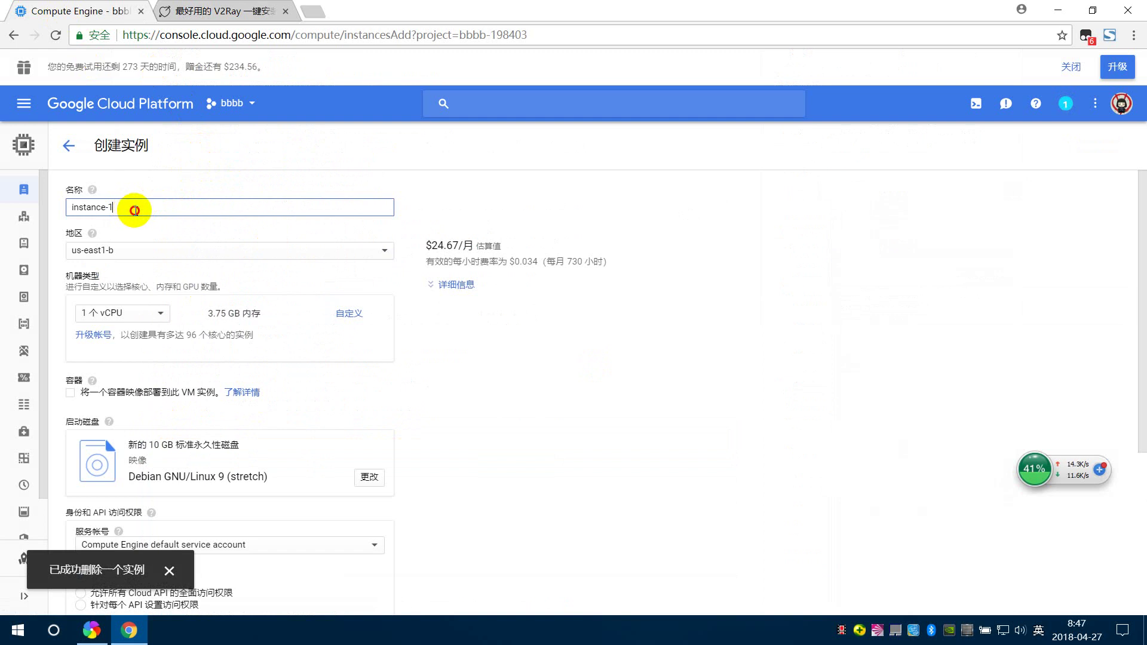
mouse_move(3, 202)
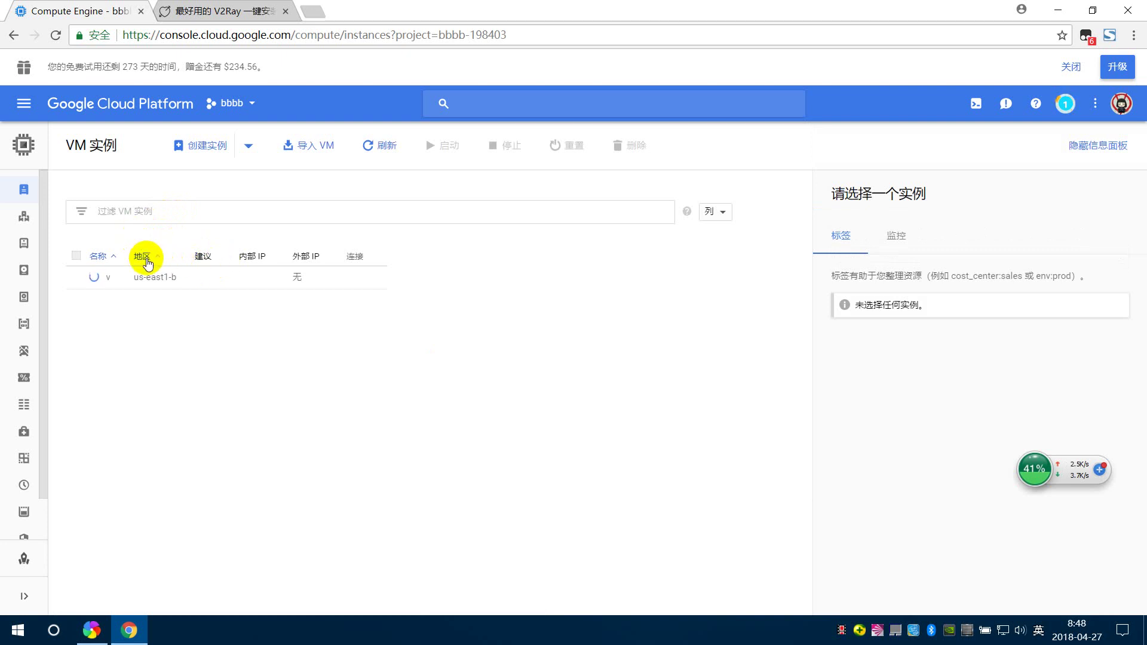
click(202, 146)
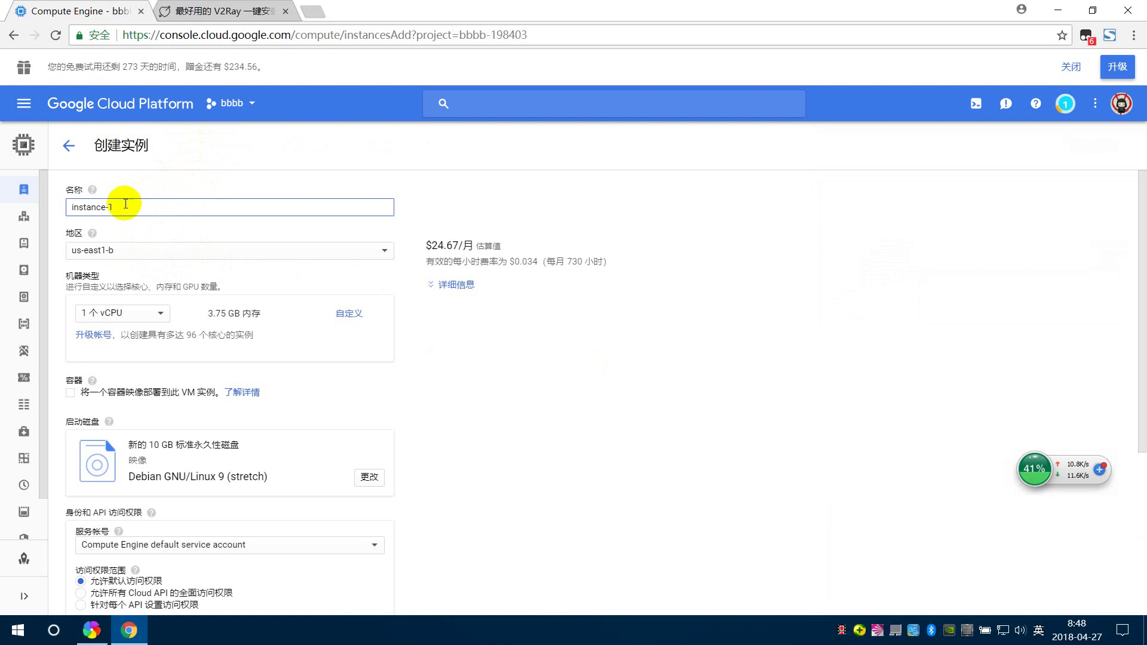
triple_click(120, 205)
text(v2ray)
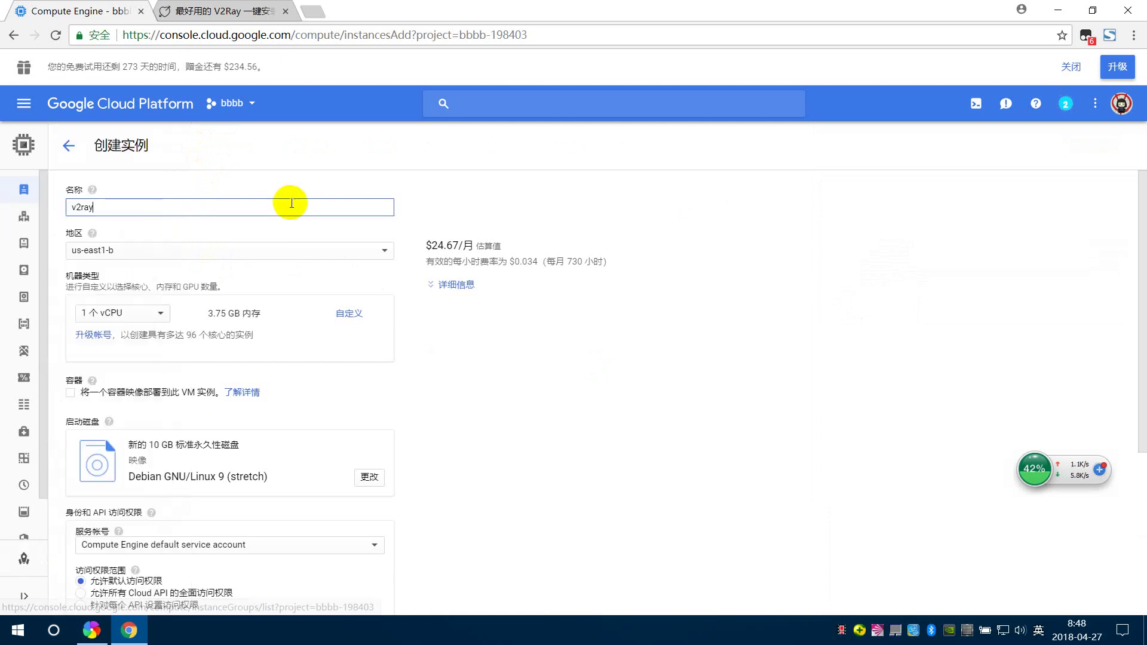
- Set the zone to asia-east1-a and the machine type to micro
click(156, 251)
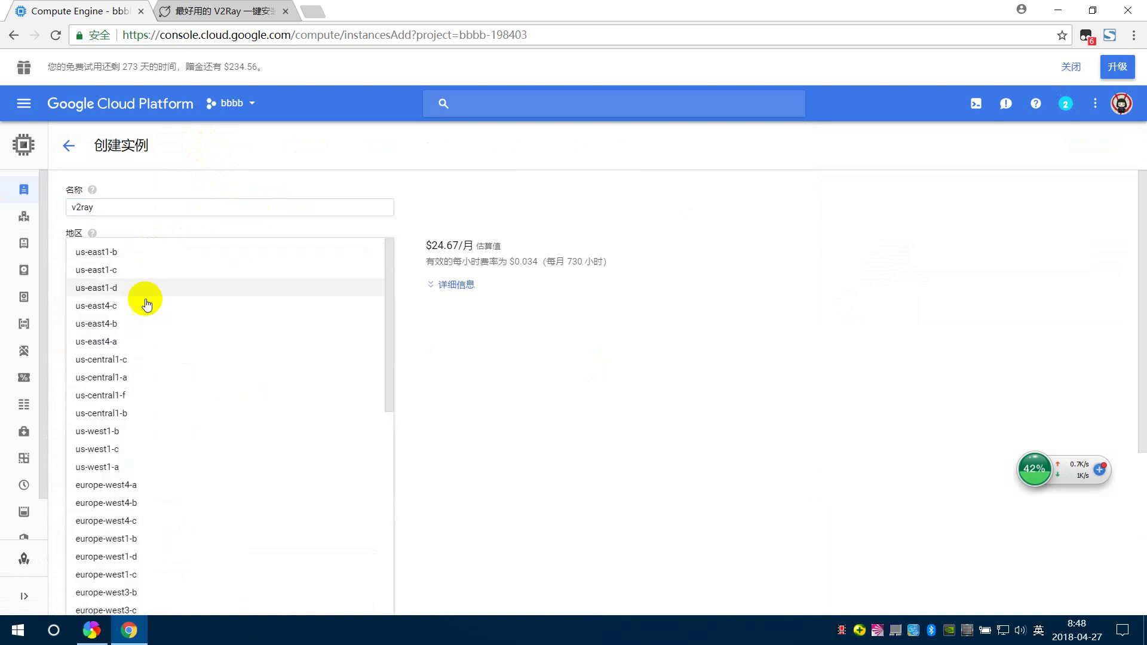
scroll(159, 383, down, 8)
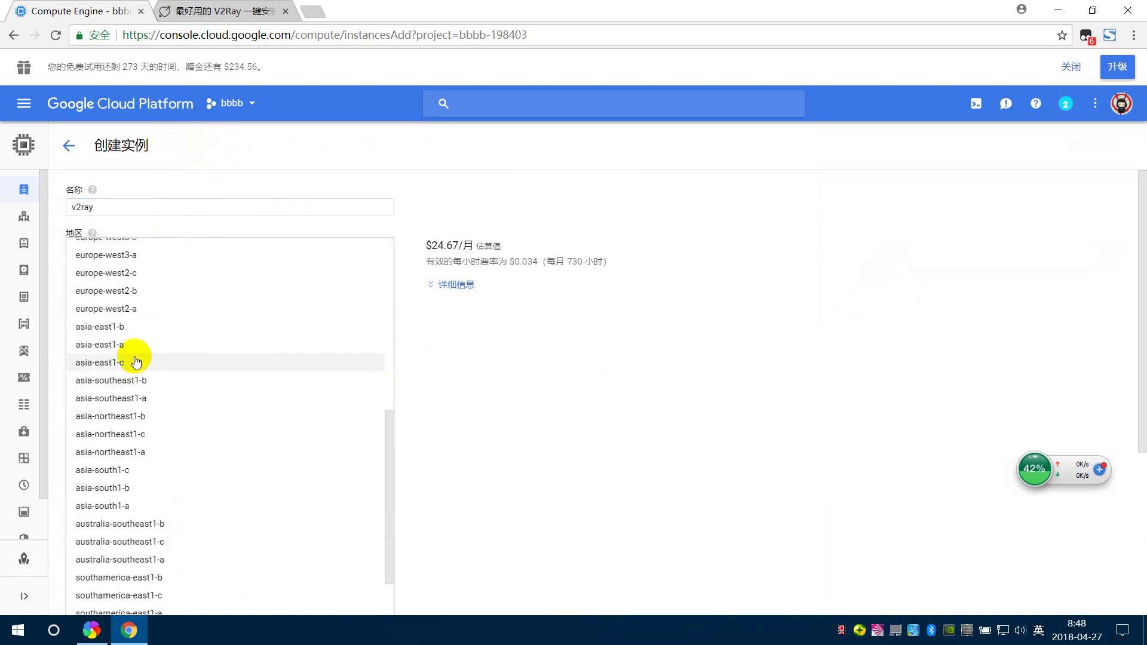
click(114, 344)
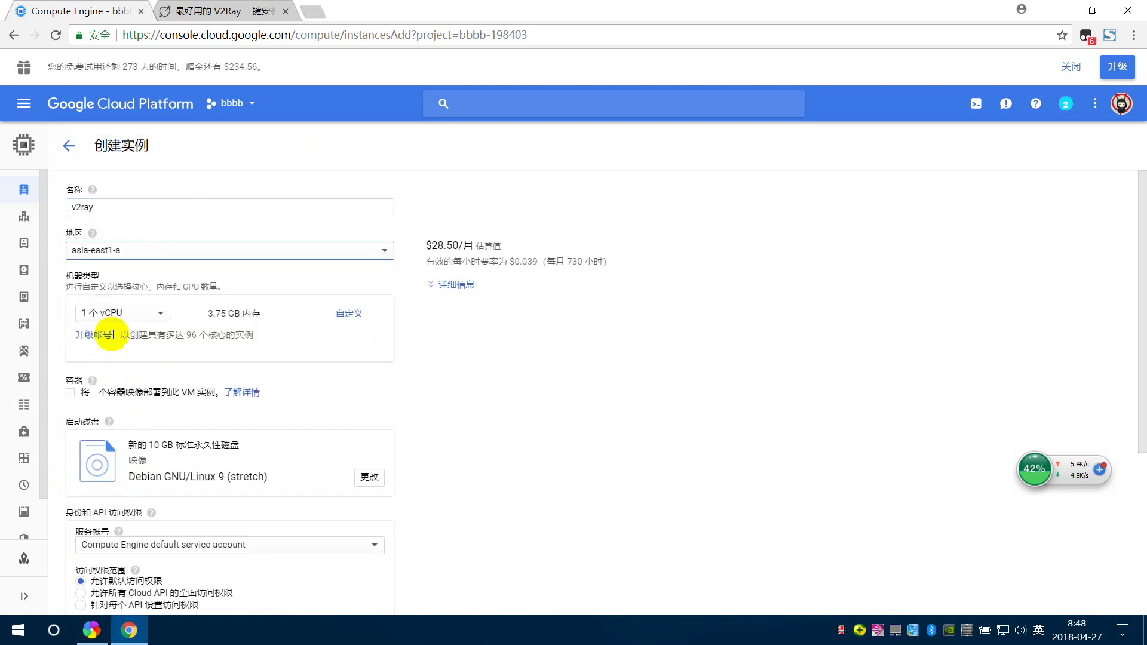
click(154, 316)
click(143, 338)
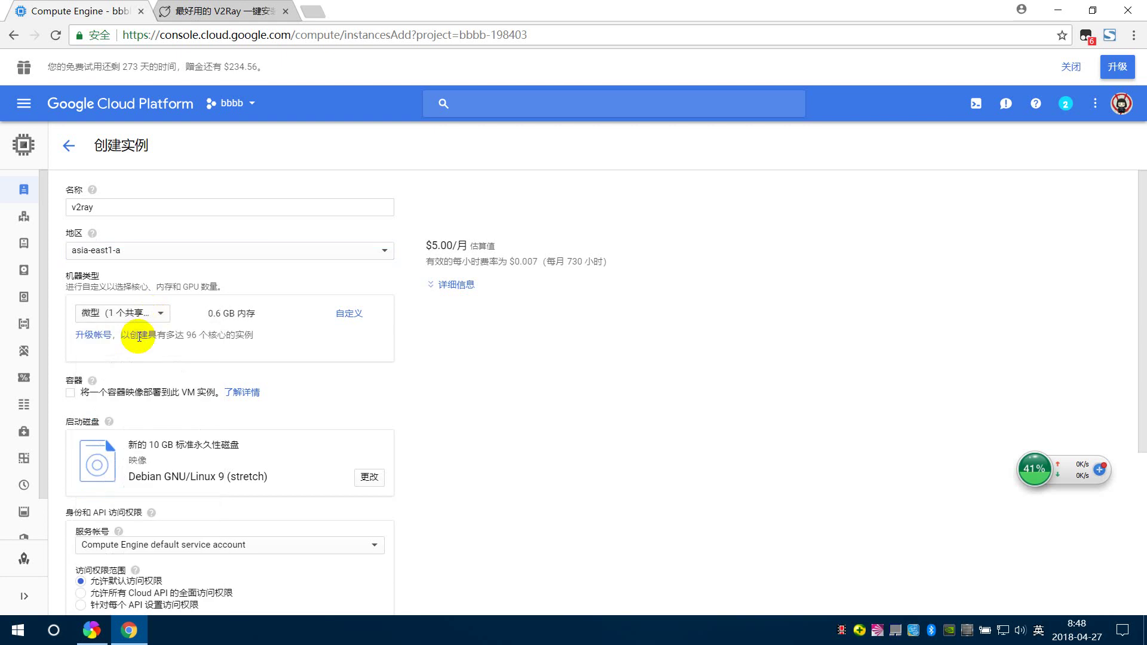
- Allow HTTP and HTTPS traffic and create the instance
scroll(417, 376, down, 2)
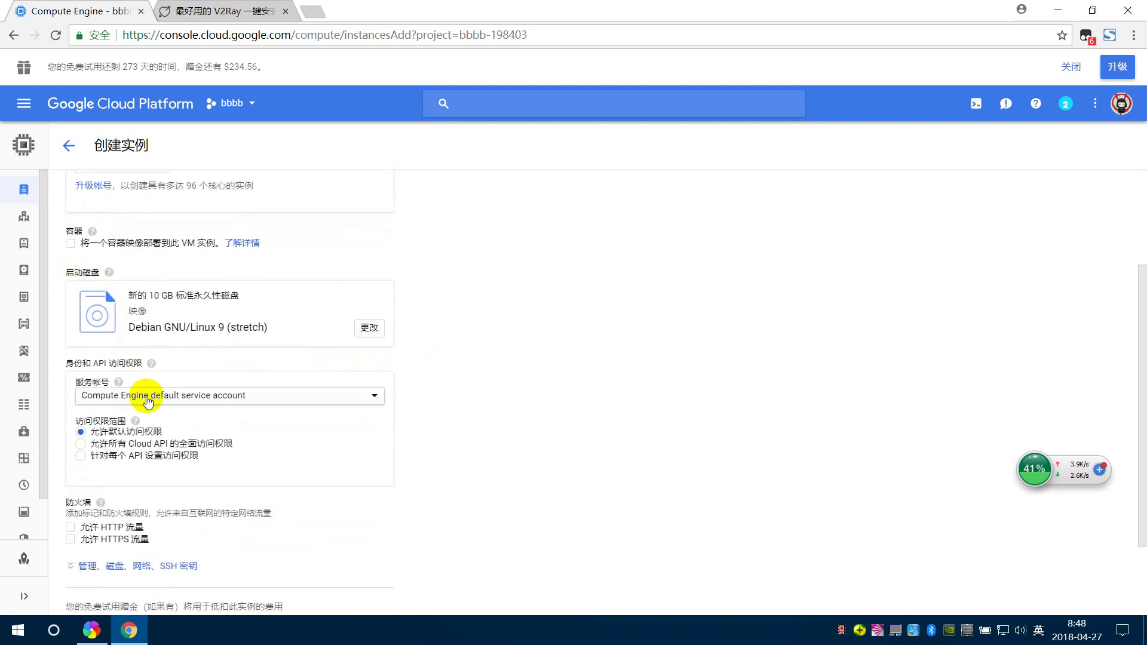
scroll(179, 397, down, 2)
click(94, 420)
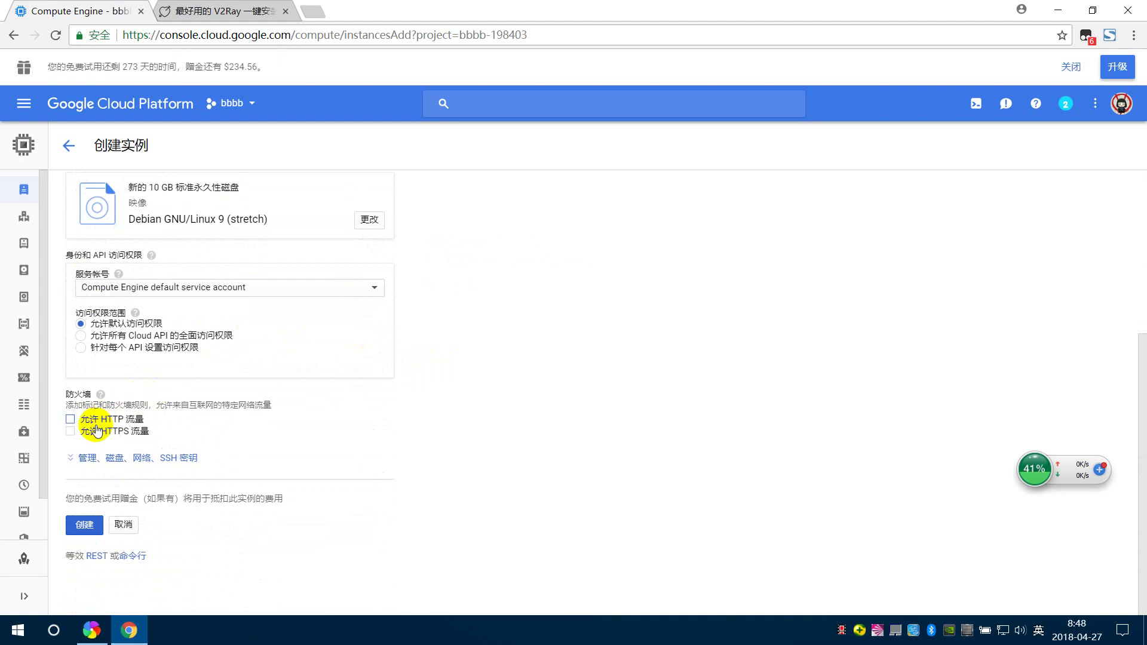
click(95, 431)
scroll(180, 400, up, 4)
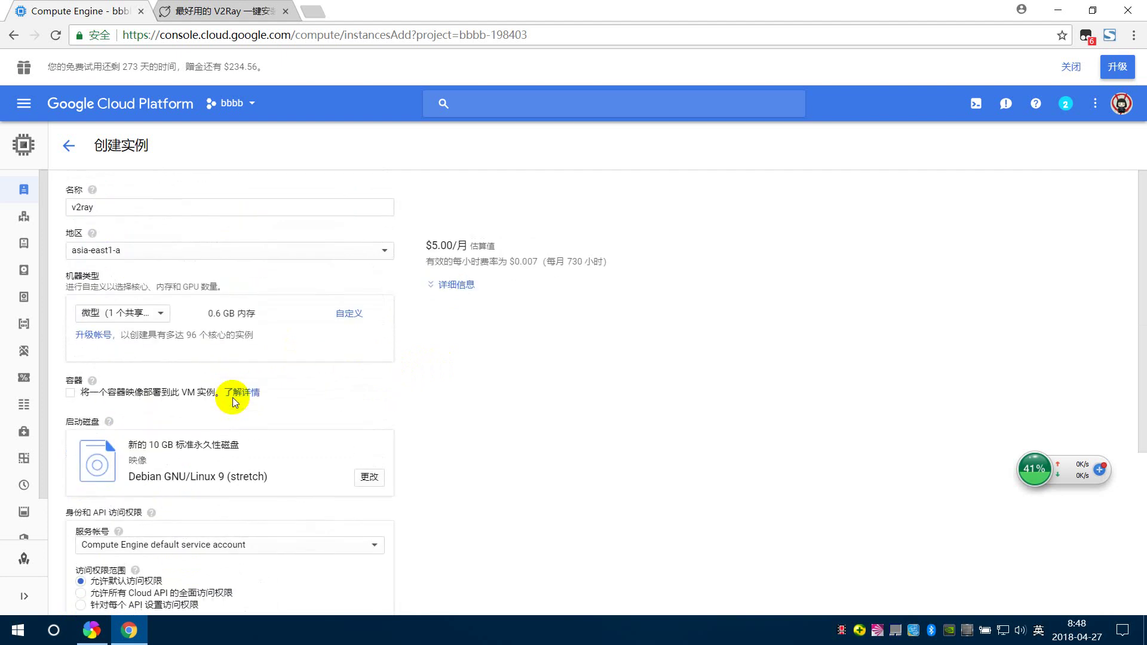
scroll(242, 472, down, 4)
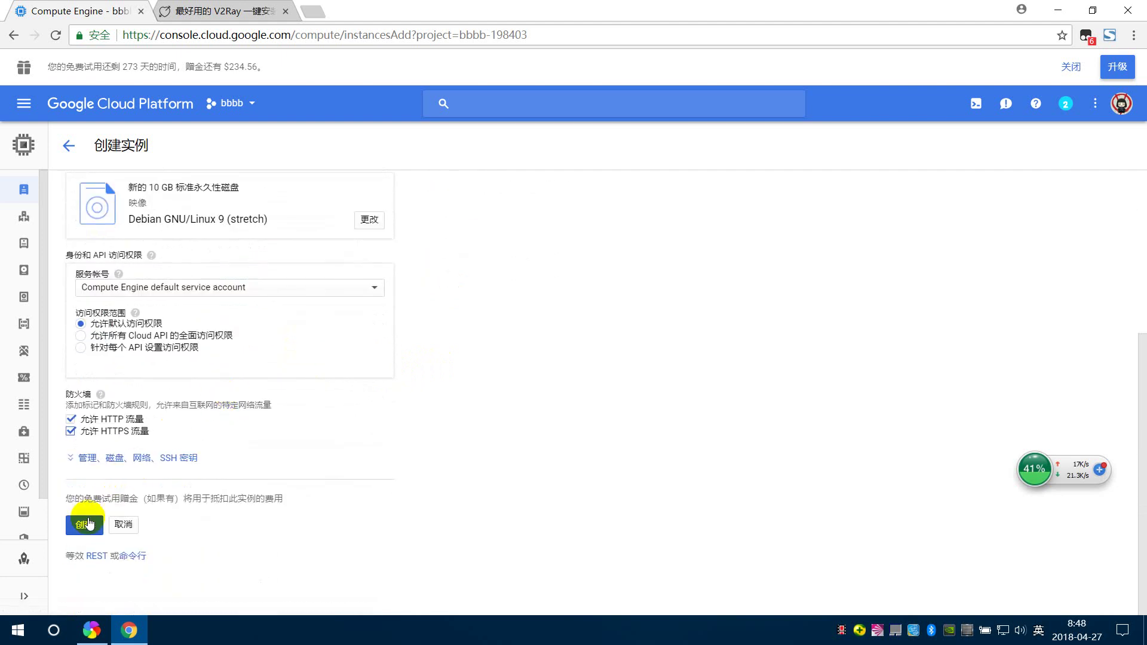
click(86, 525)
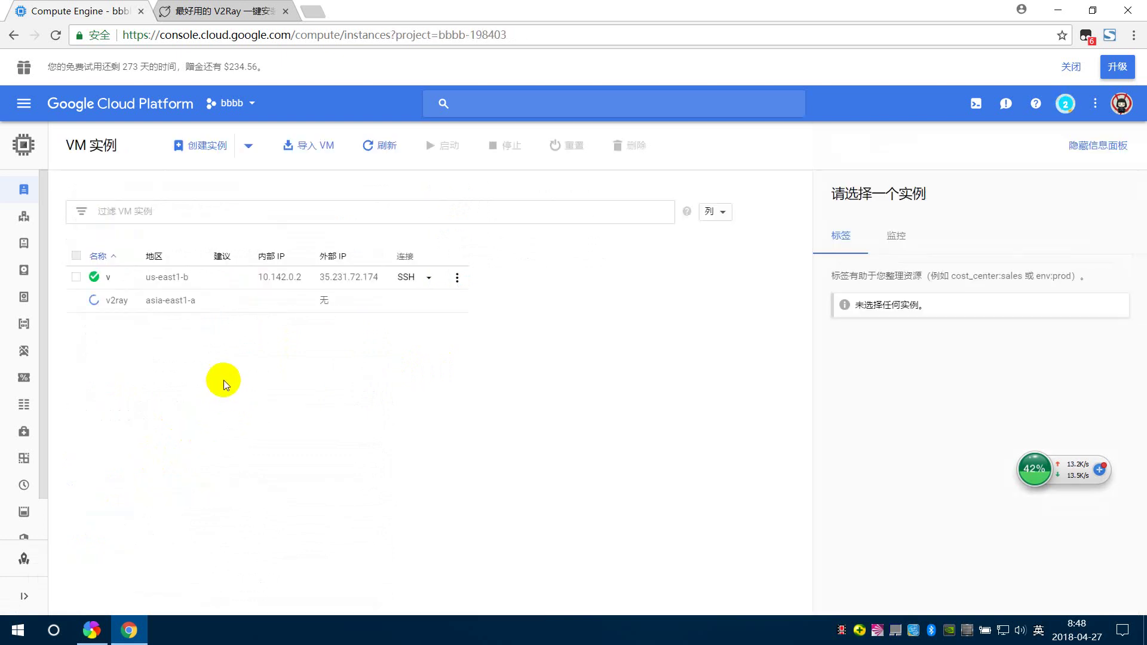
- Delete the old instance v, confirm, and reload the VM instances page
click(456, 279)
click(471, 358)
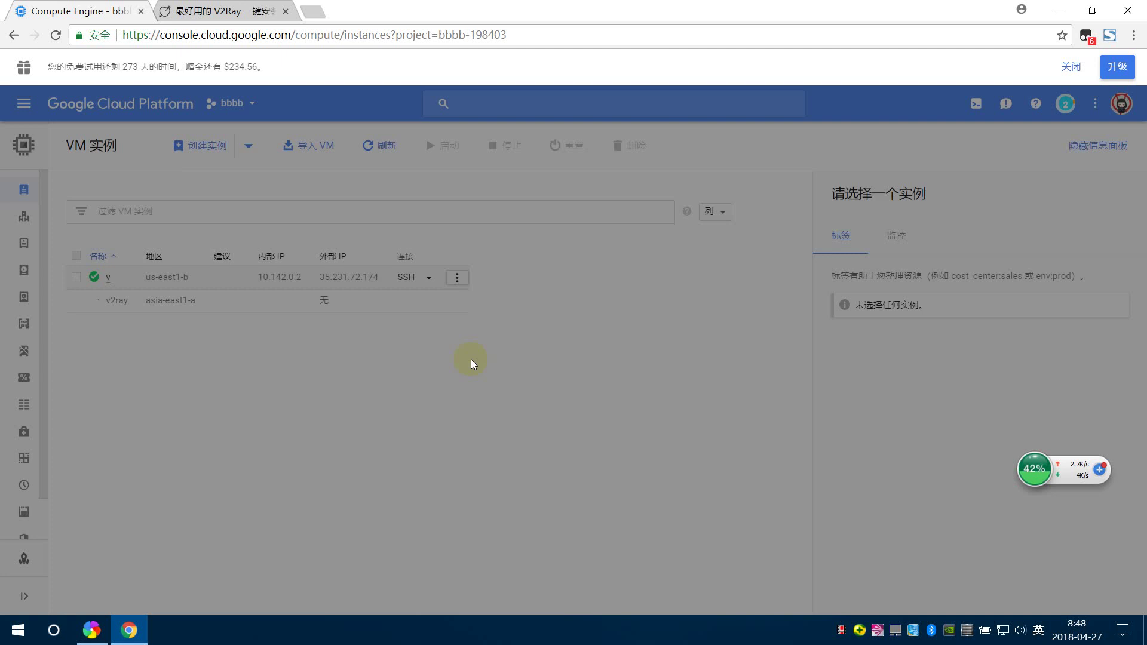
click(742, 374)
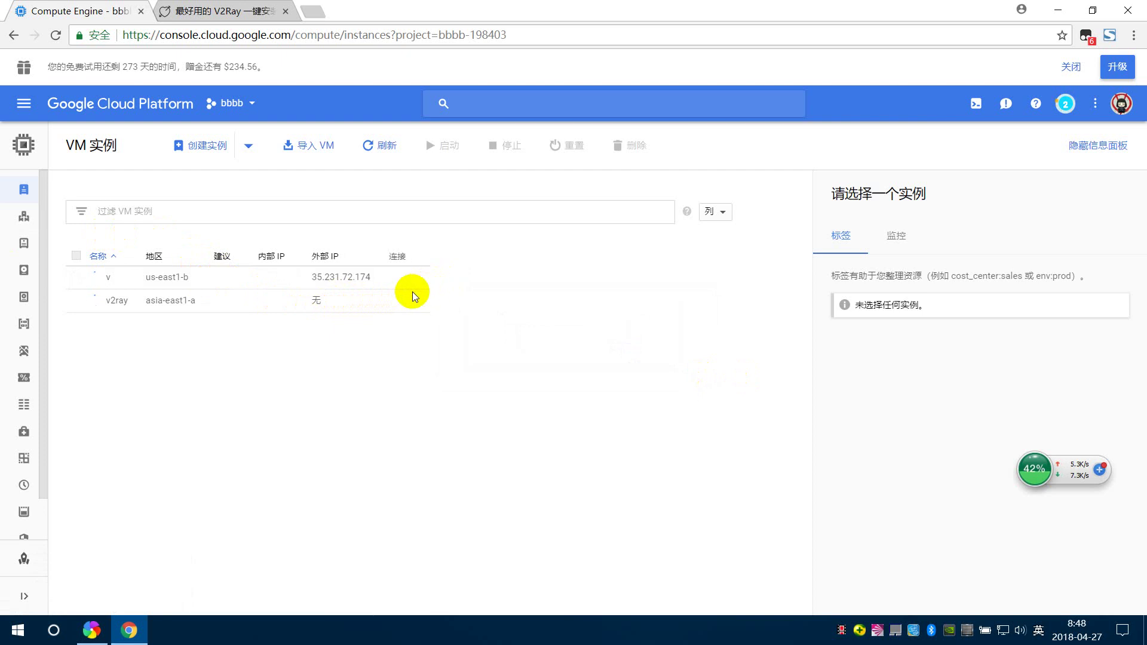
right_click(210, 338)
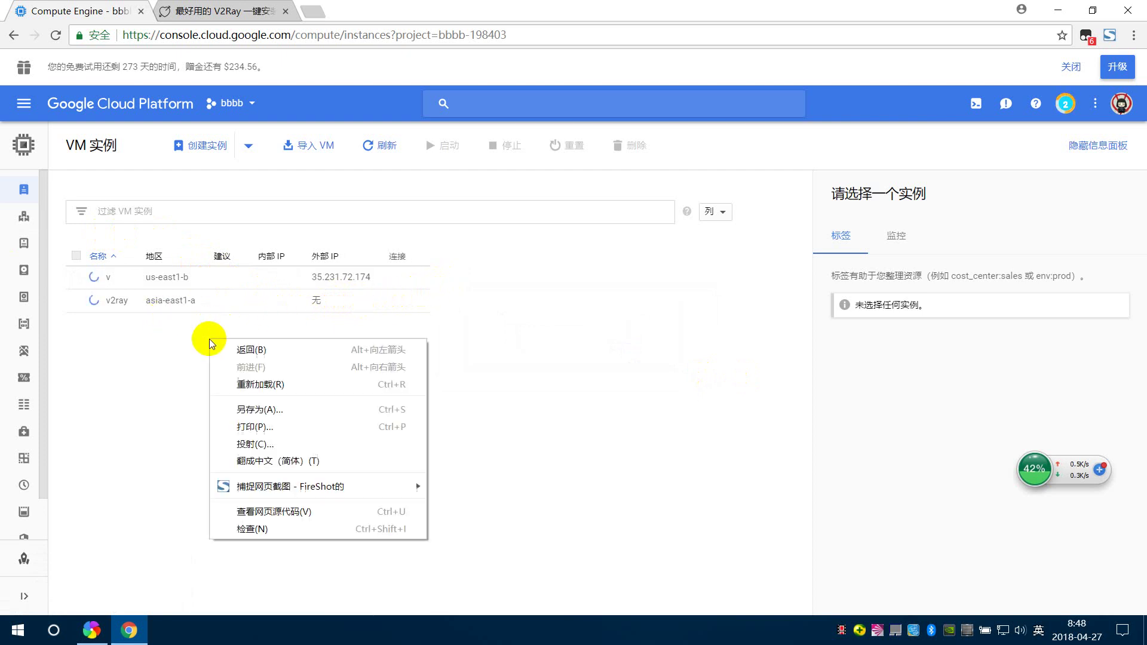
click(265, 380)
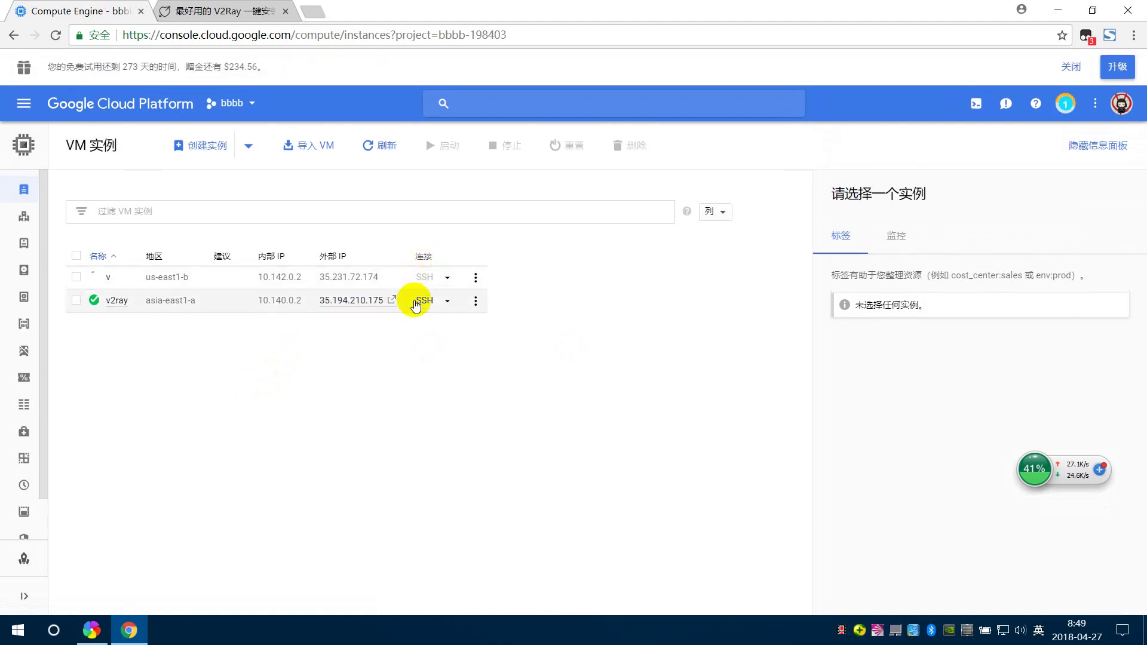
- Open a browser SSH session to v2ray and centre its terminal window
click(418, 302)
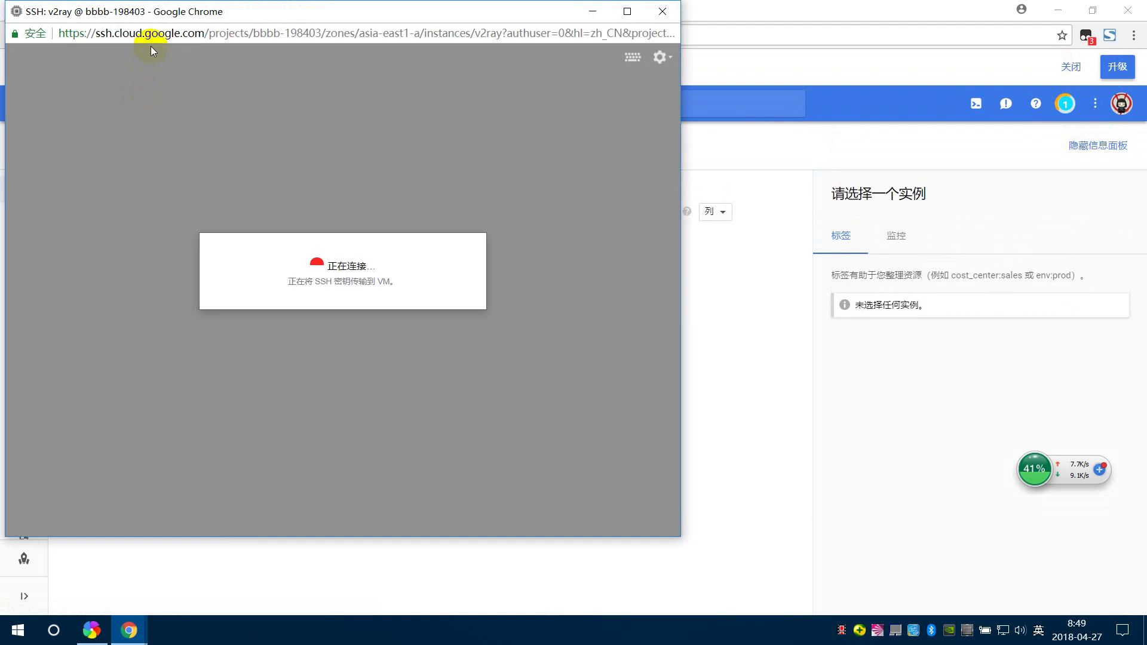
drag(189, 15, 411, 92)
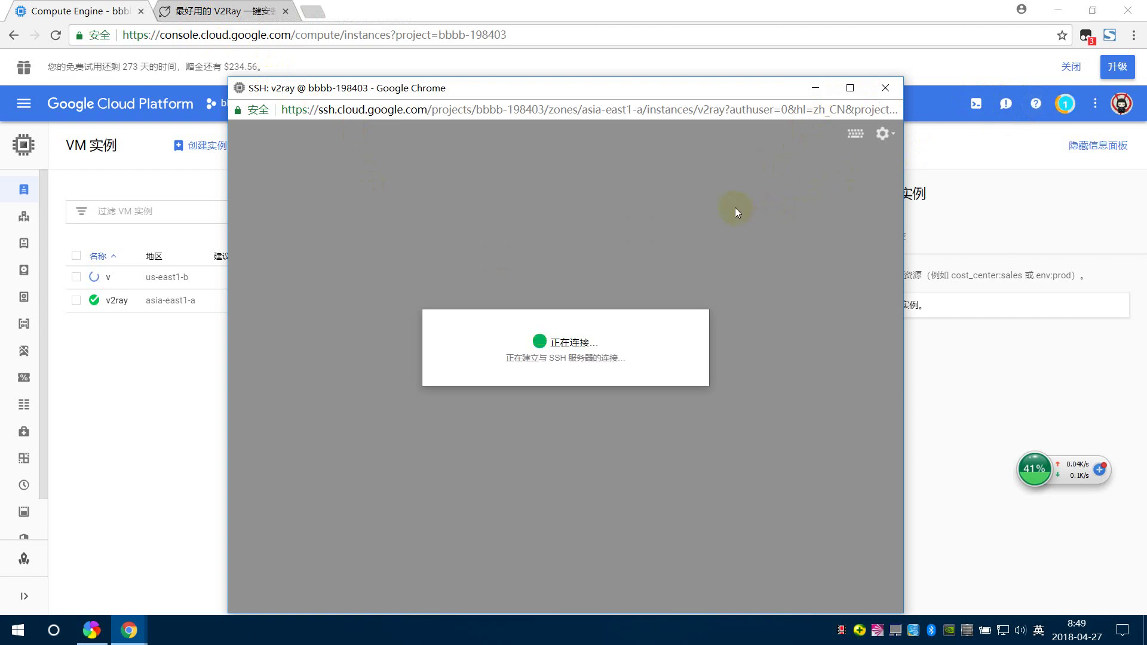
click(713, 159)
click(548, 238)
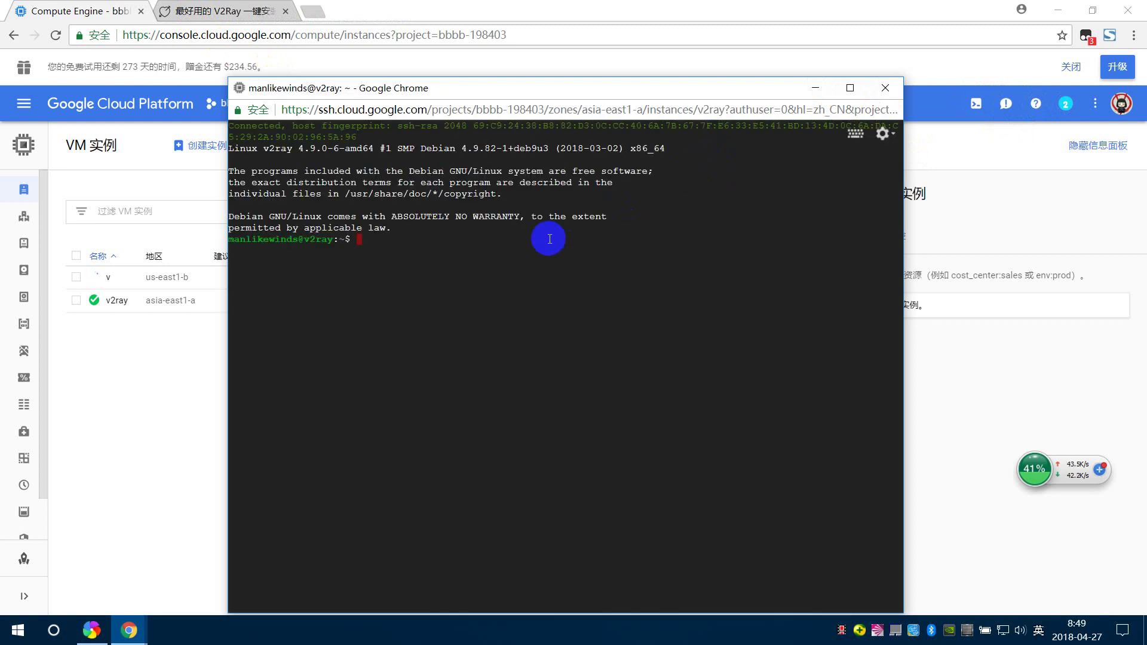
- Type sudo, then paste the 233blog bash install command into the SSH terminal
text(sudo)
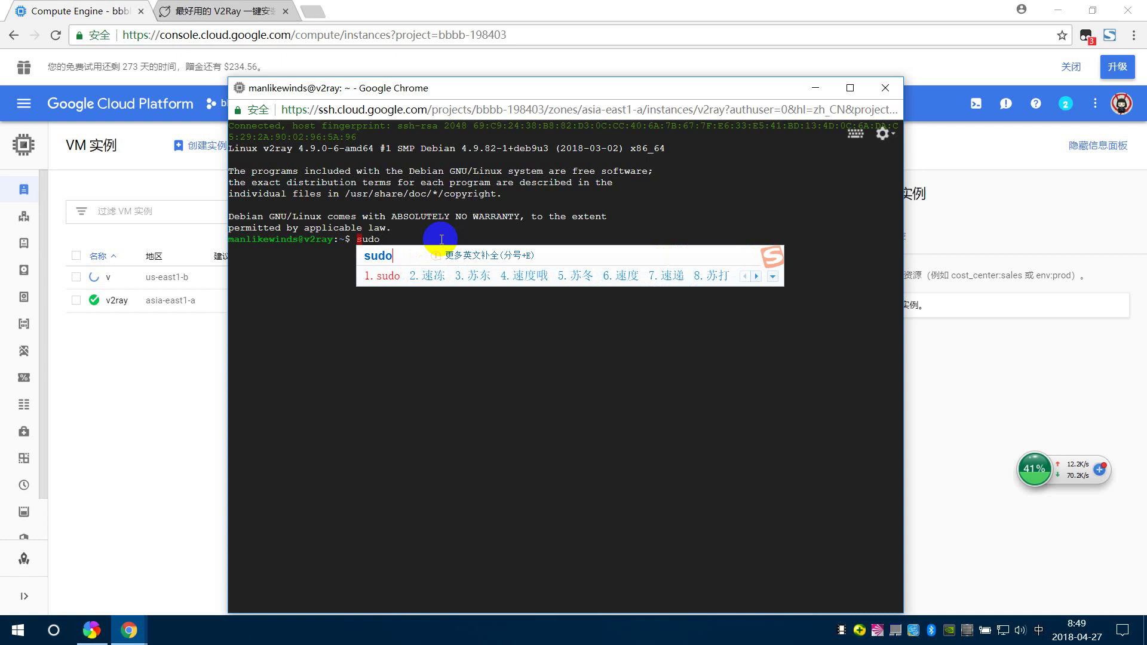
key(space)
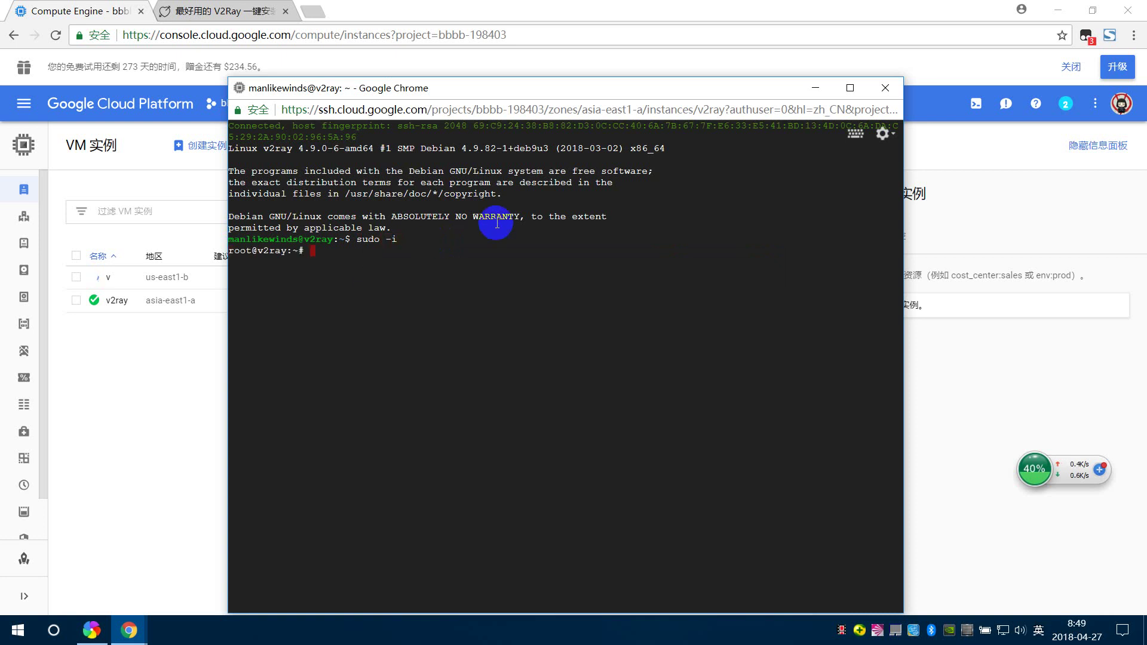
click(227, 11)
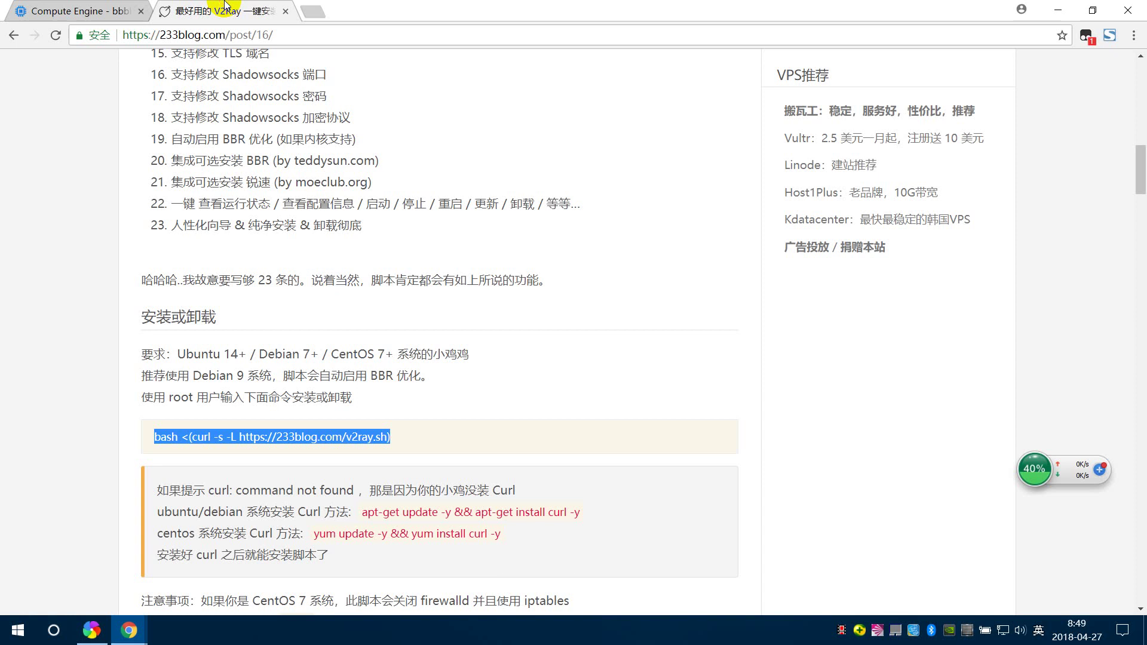
click(259, 451)
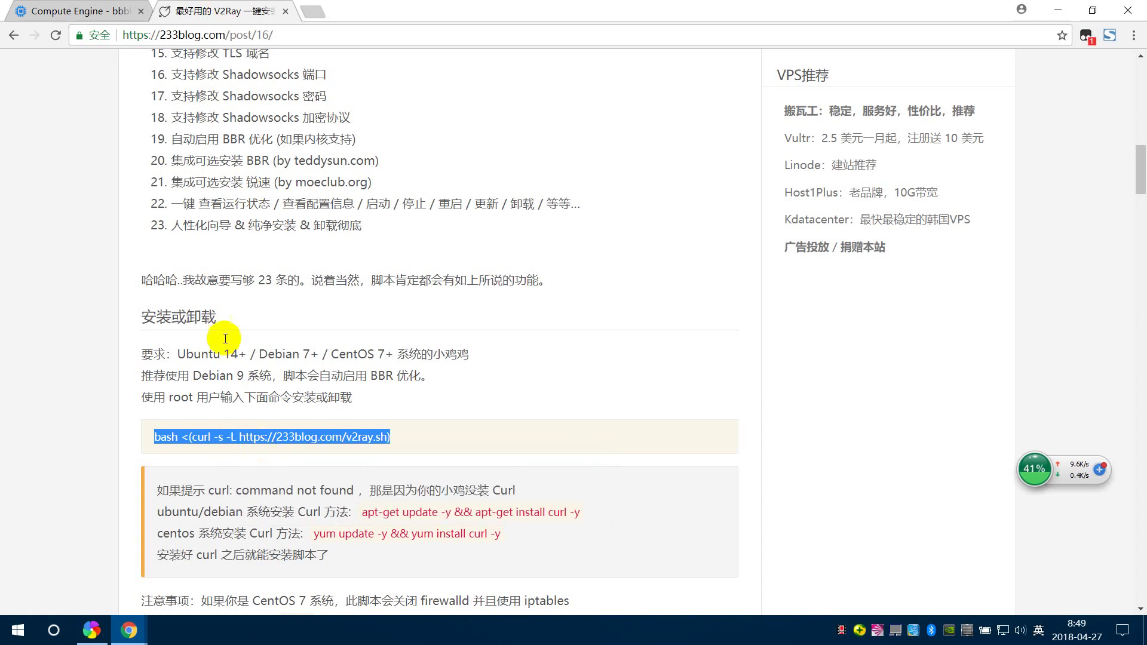
click(45, 8)
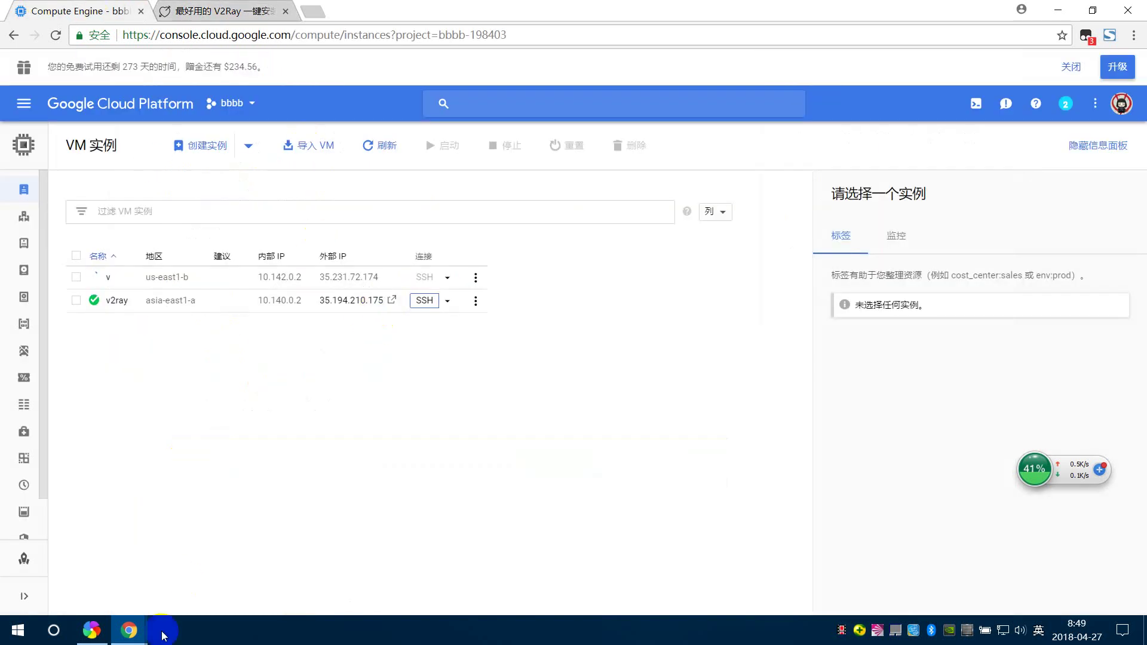
mouse_move(129, 630)
click(230, 568)
click(315, 289)
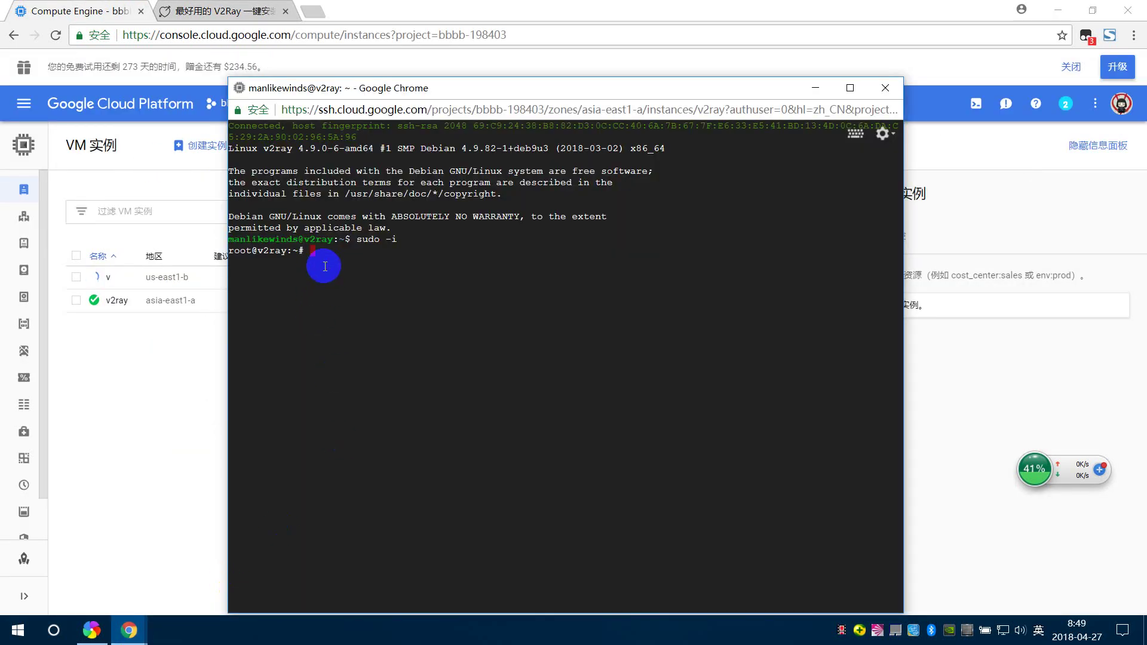
key(ctrl+v)
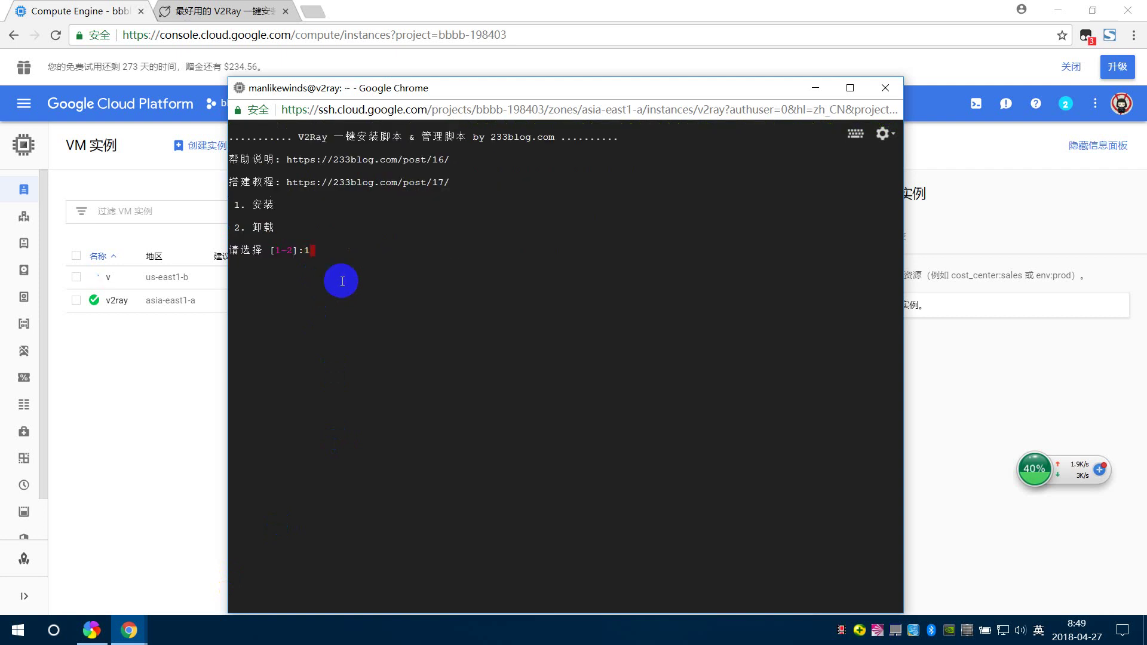
- Choose install with TCP transport, port 8080, ad blocking on and no Shadowsocks
key(Return)
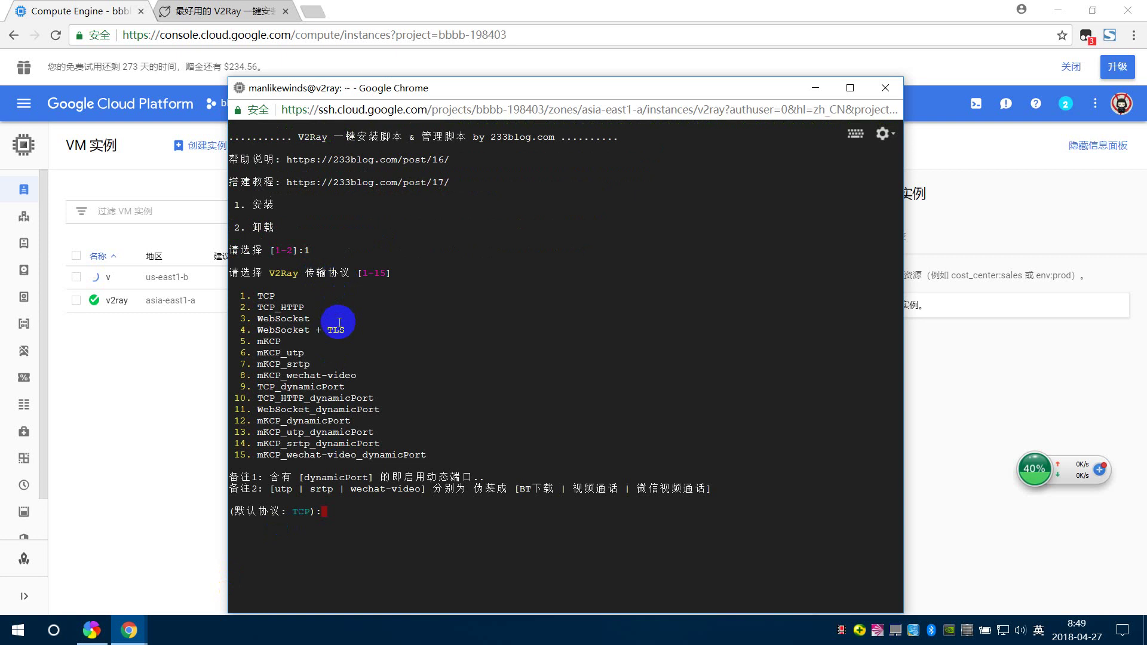
key(Return)
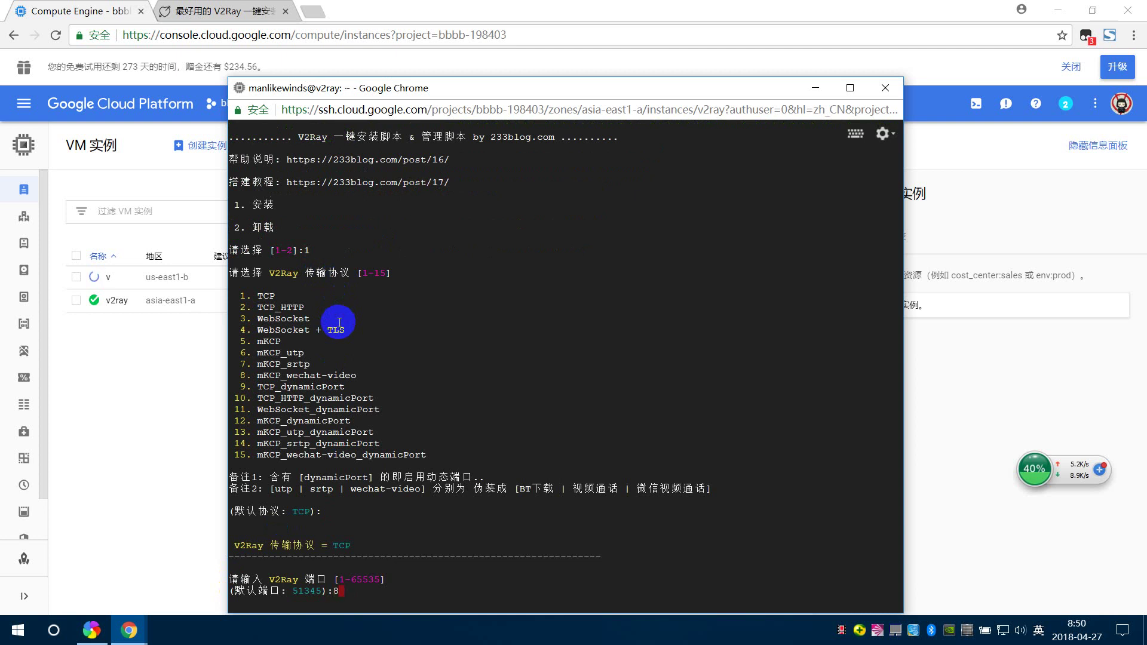
text(080)
key(Return)
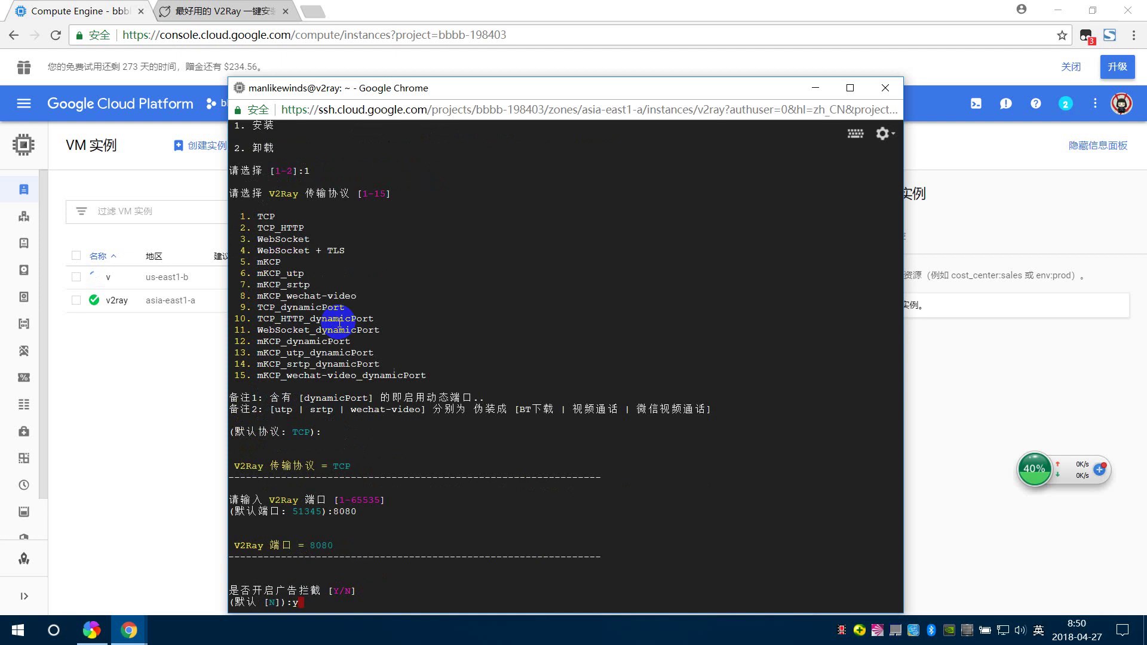
text(y)
key(Return)
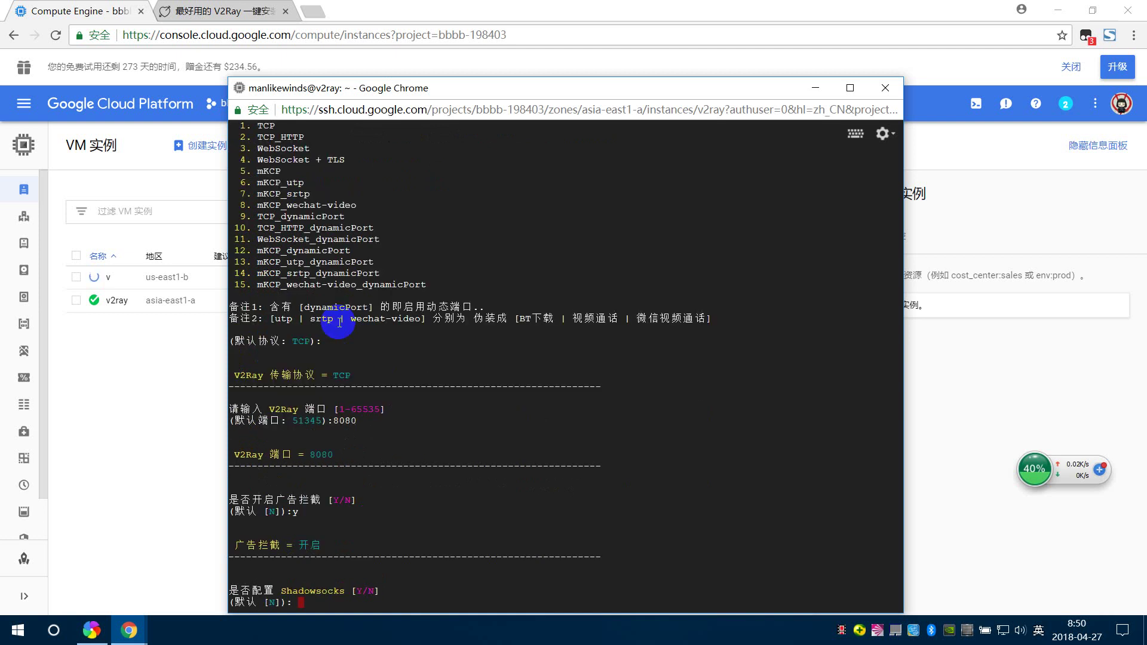
key(Return)
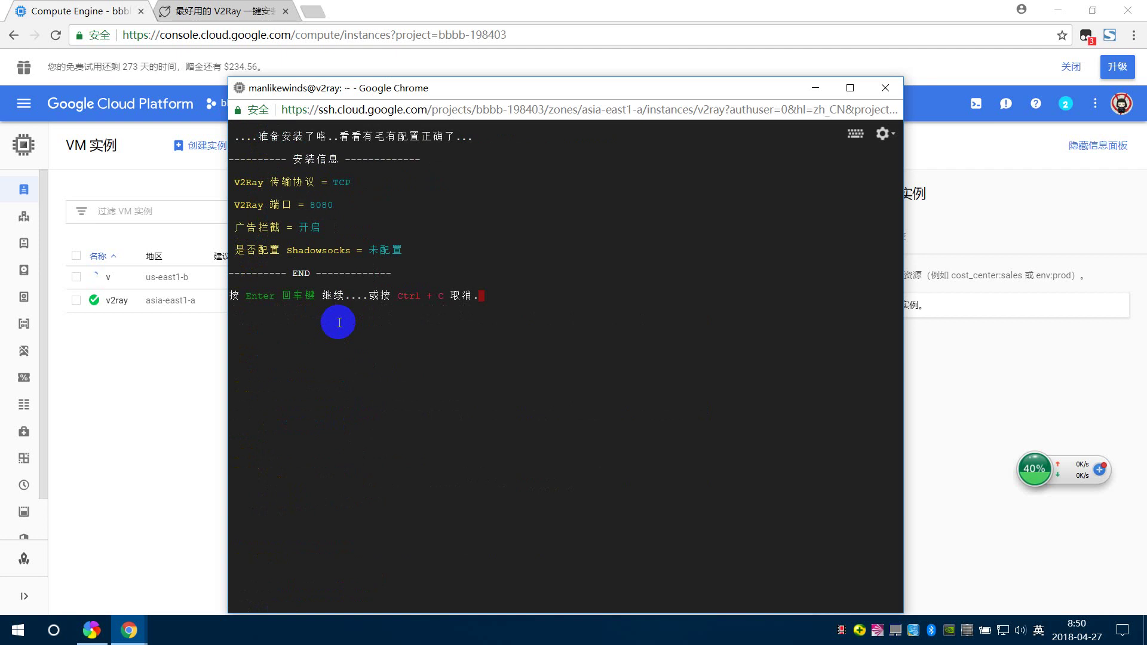
- Confirm the summary to install V2Ray and wait for its configuration output
key(Return)
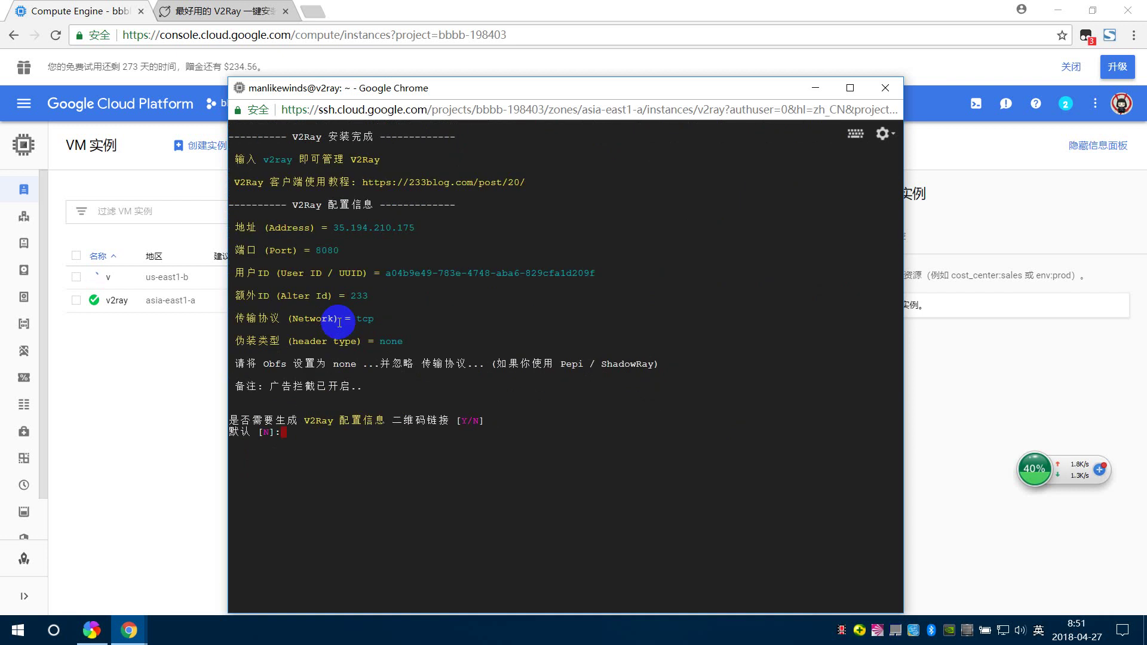
- Print the VM's vmess link with 'v2ray url', select it, and bring up the v2rayN client
key(Return)
text(v2ray )
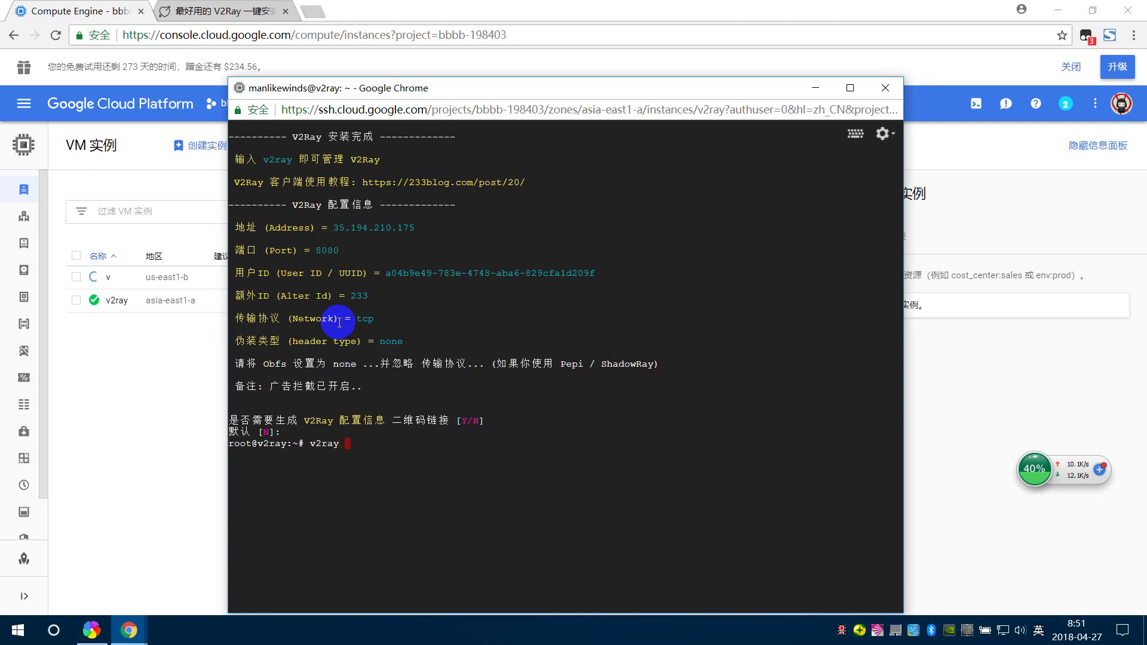
text(url)
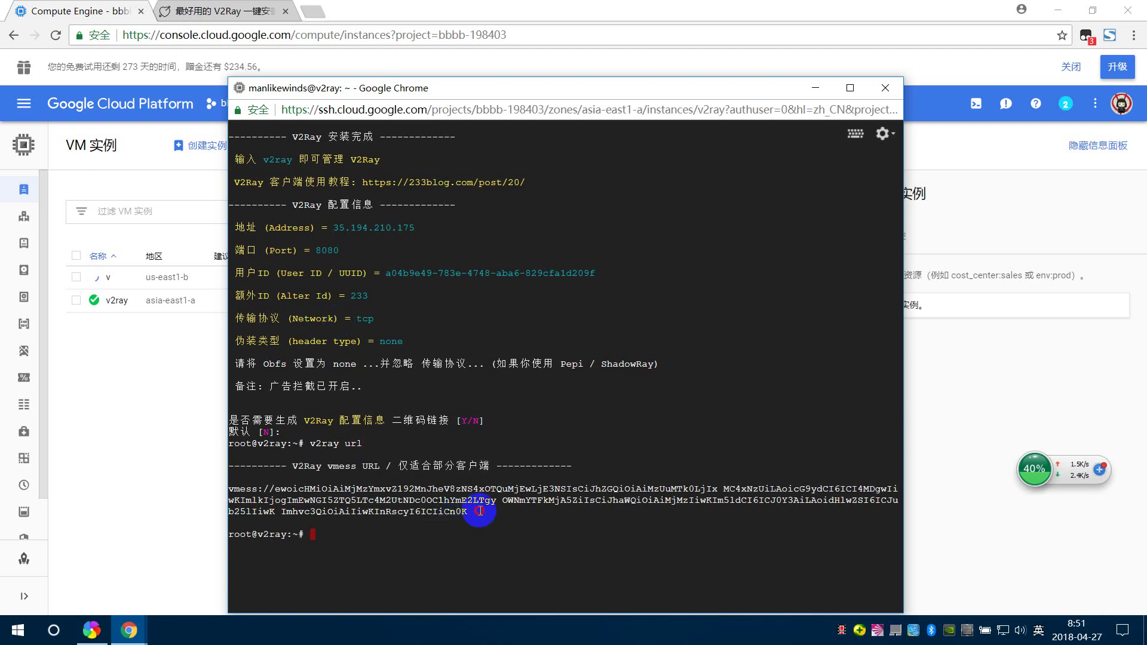
drag(467, 512, 224, 489)
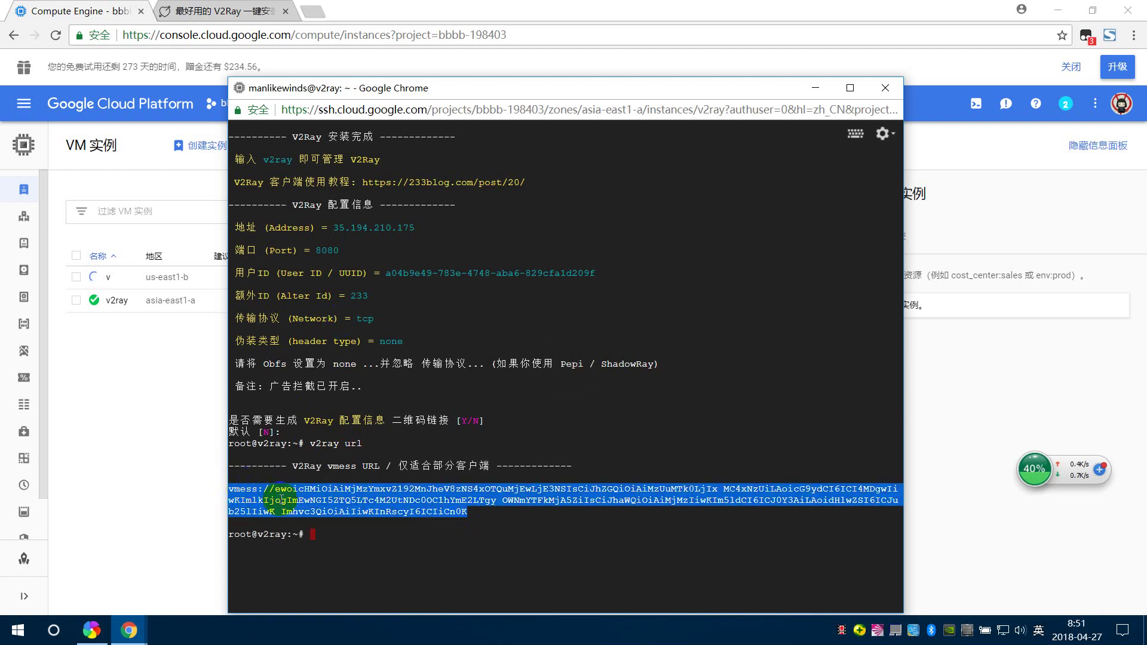
click(882, 632)
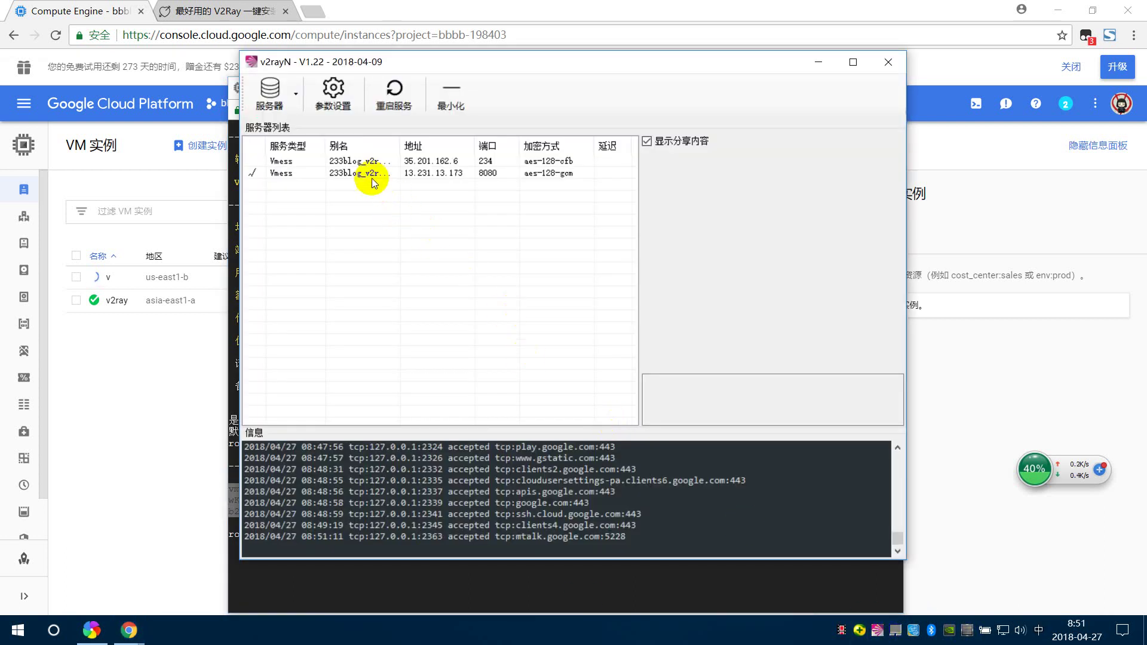
- Update the first v2rayN server from the copied vmess link (35.194.210.175:8080, aes-128-gcm) and save it
click(357, 162)
double_click(357, 161)
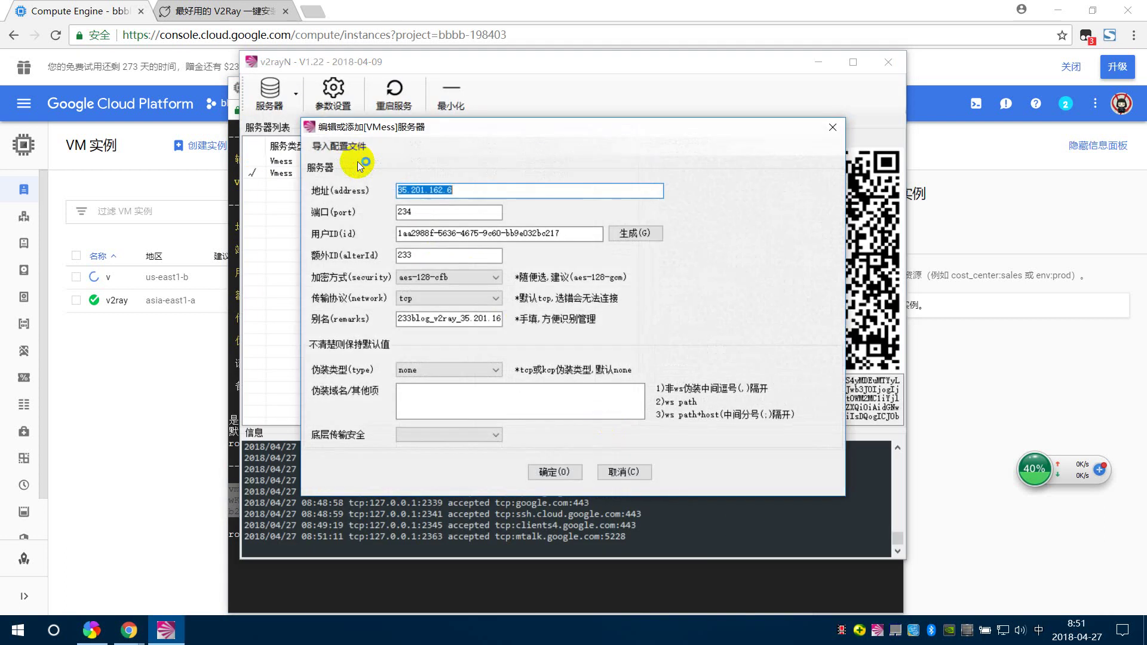
click(342, 146)
click(359, 202)
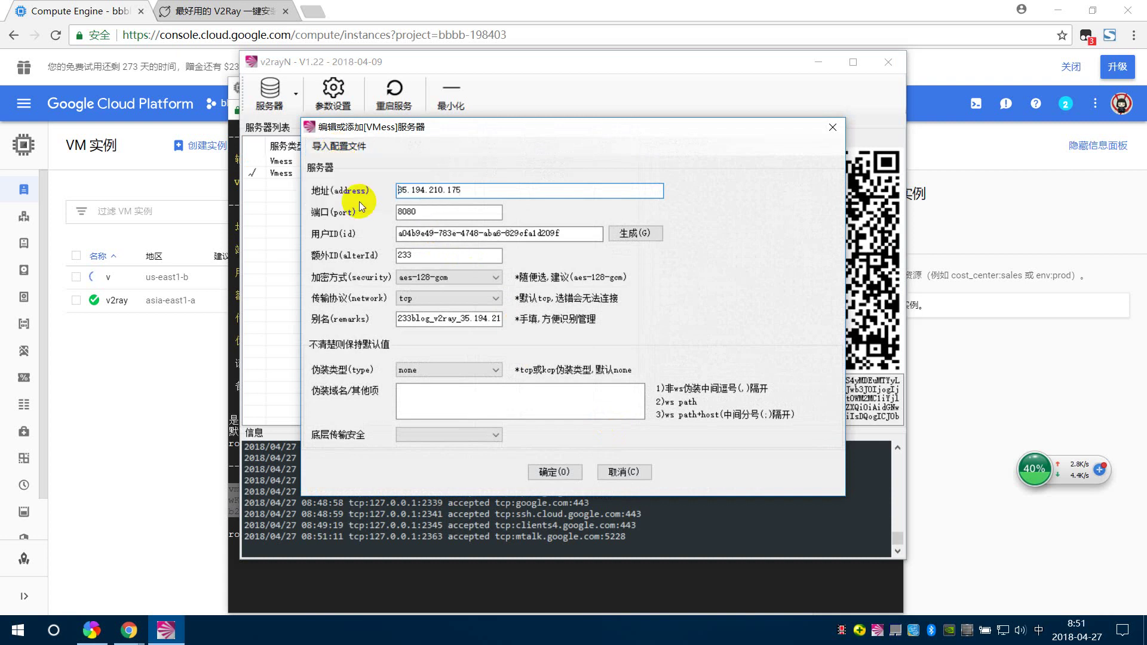
click(555, 472)
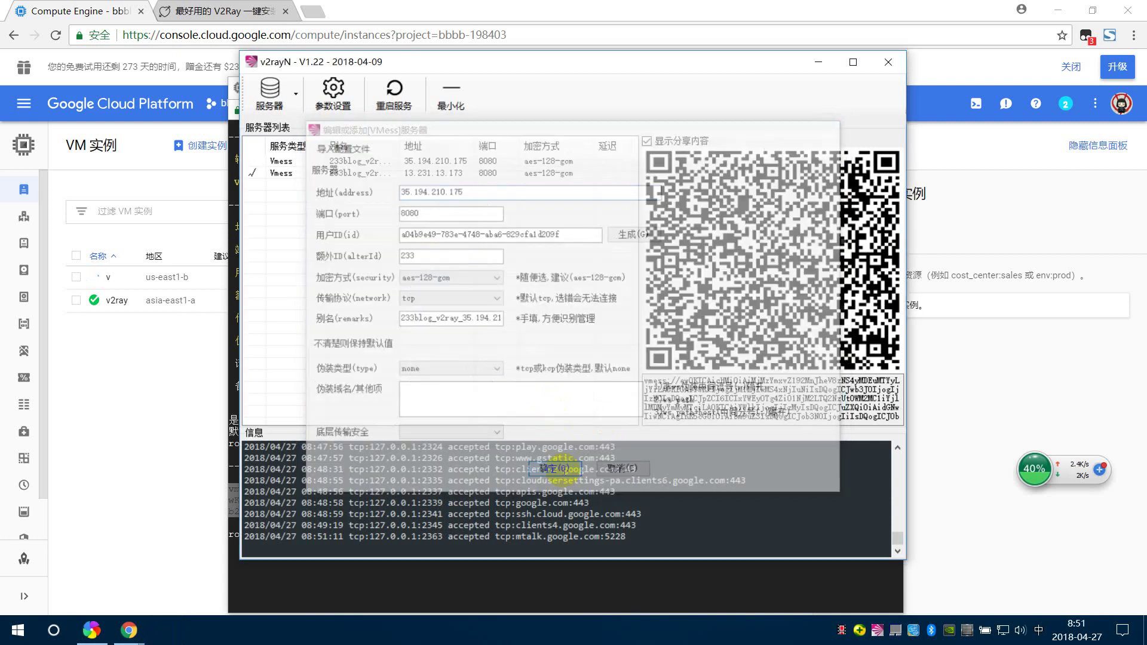
- Make the updated server the active server and return to the V2Ray blog tab
click(333, 161)
click(270, 93)
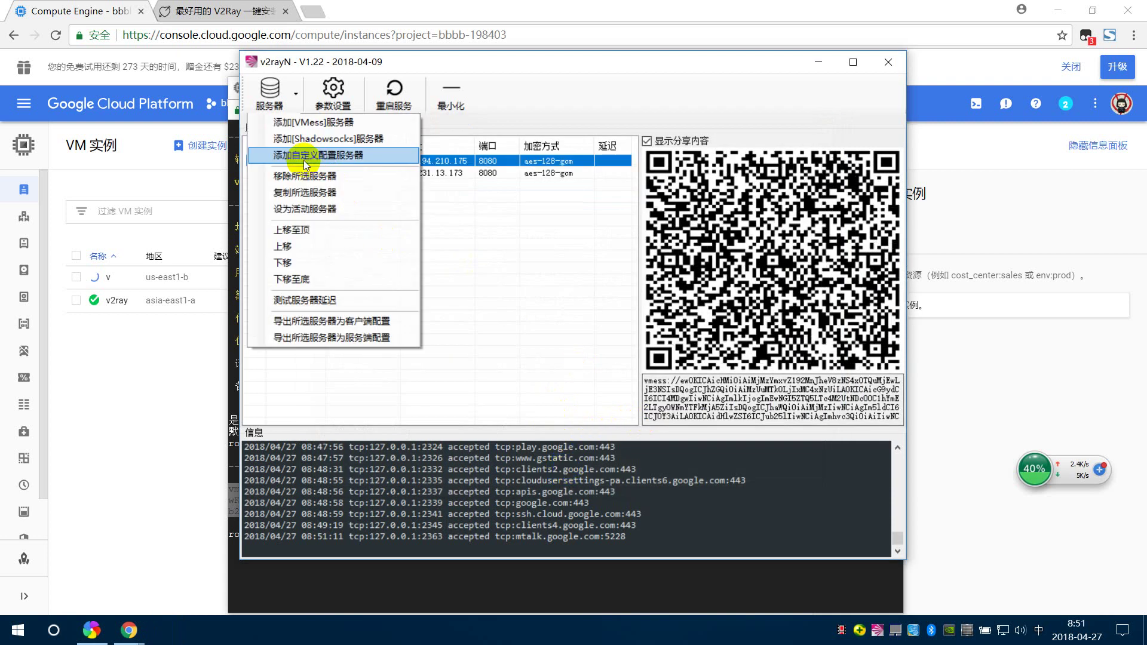
click(304, 209)
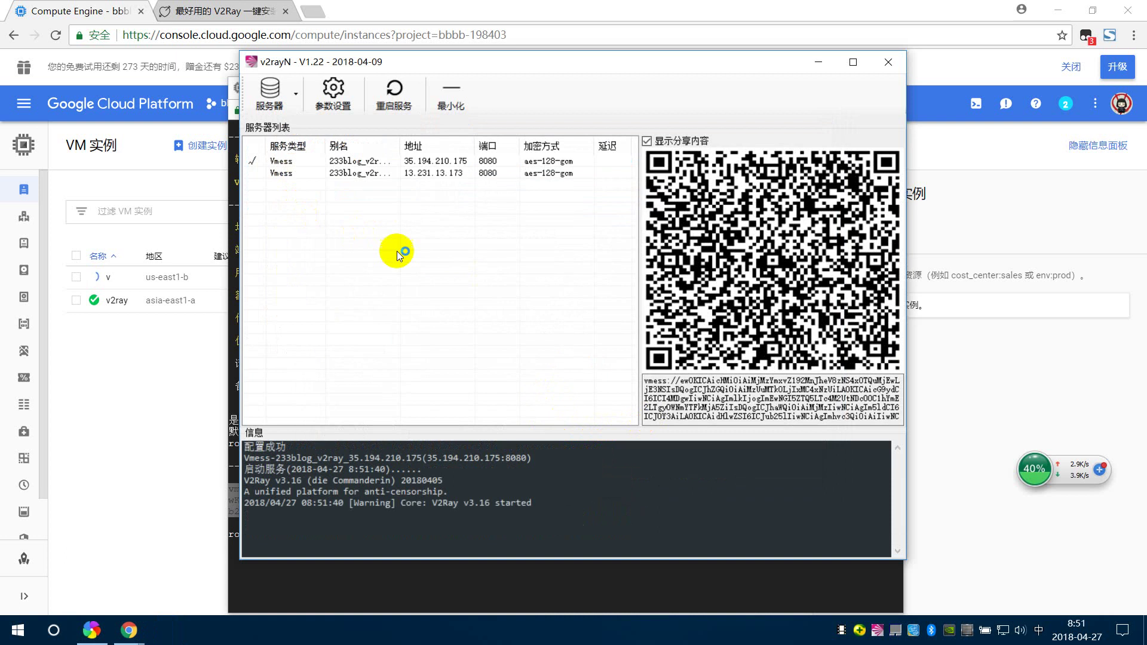
click(472, 9)
click(226, 5)
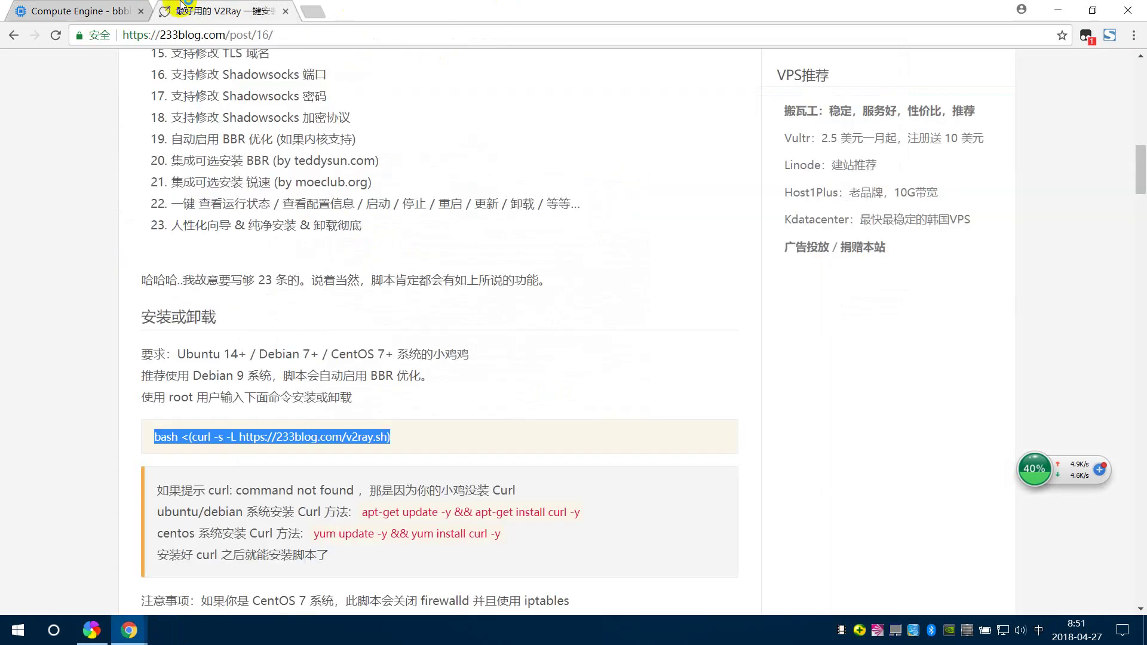
- Search 'youtube' in a new tab, open the YouTube result, then go back to Compute Engine
click(312, 11)
text(youtube)
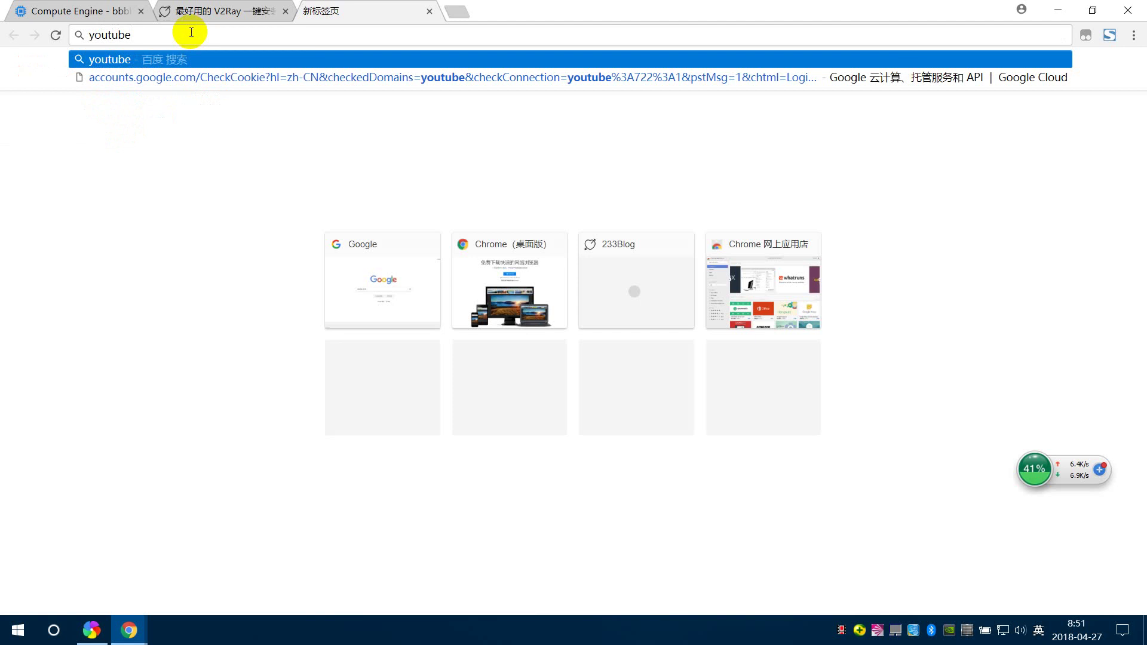
key(Return)
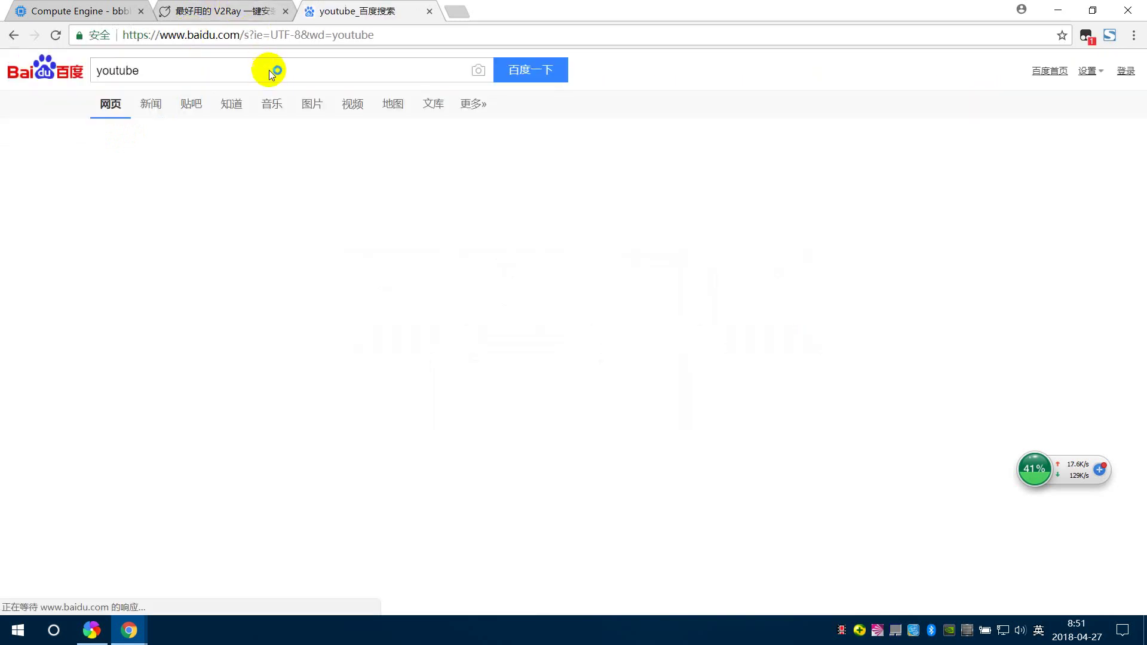
click(120, 192)
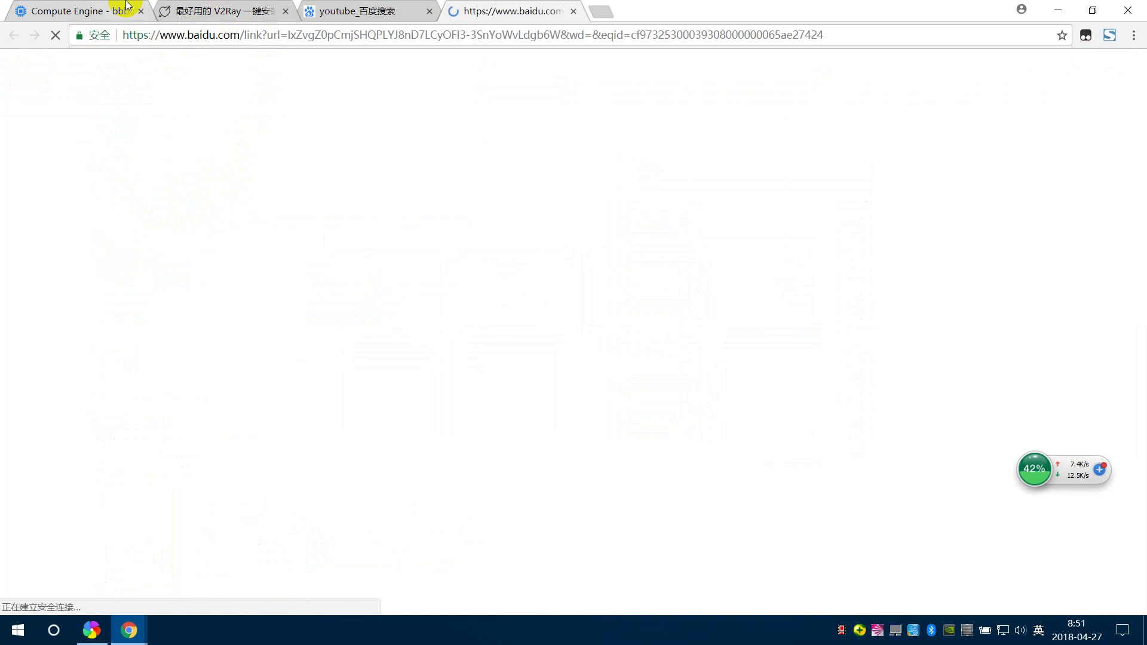
click(81, 6)
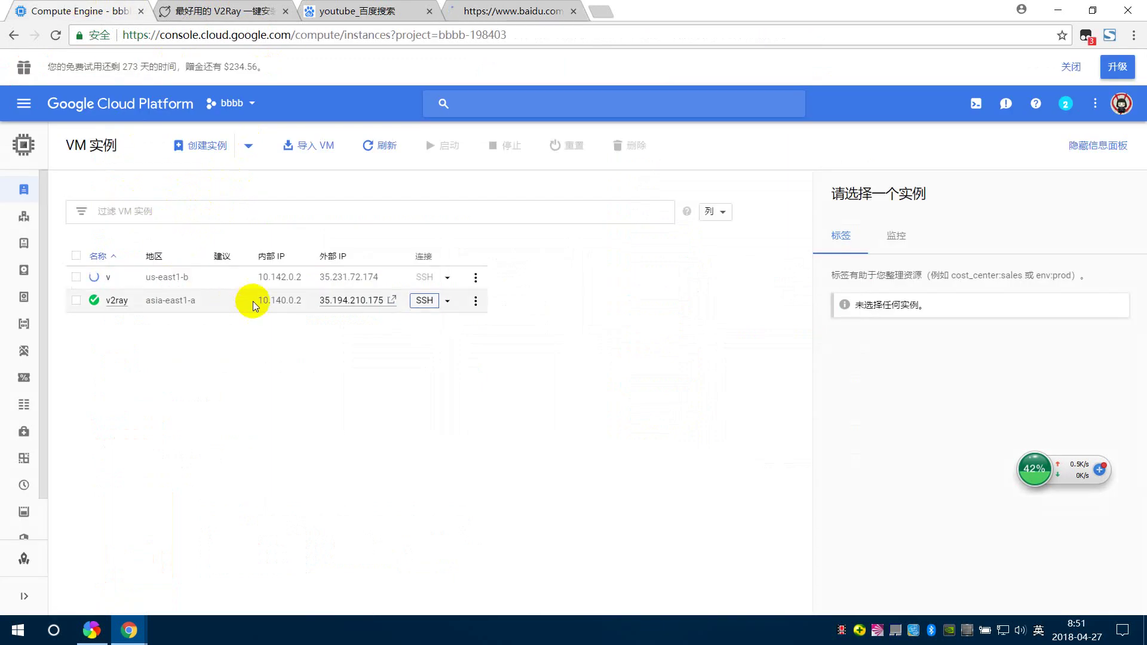
- Bring the SSH terminal forward and select port 8080 in its output
mouse_move(137, 617)
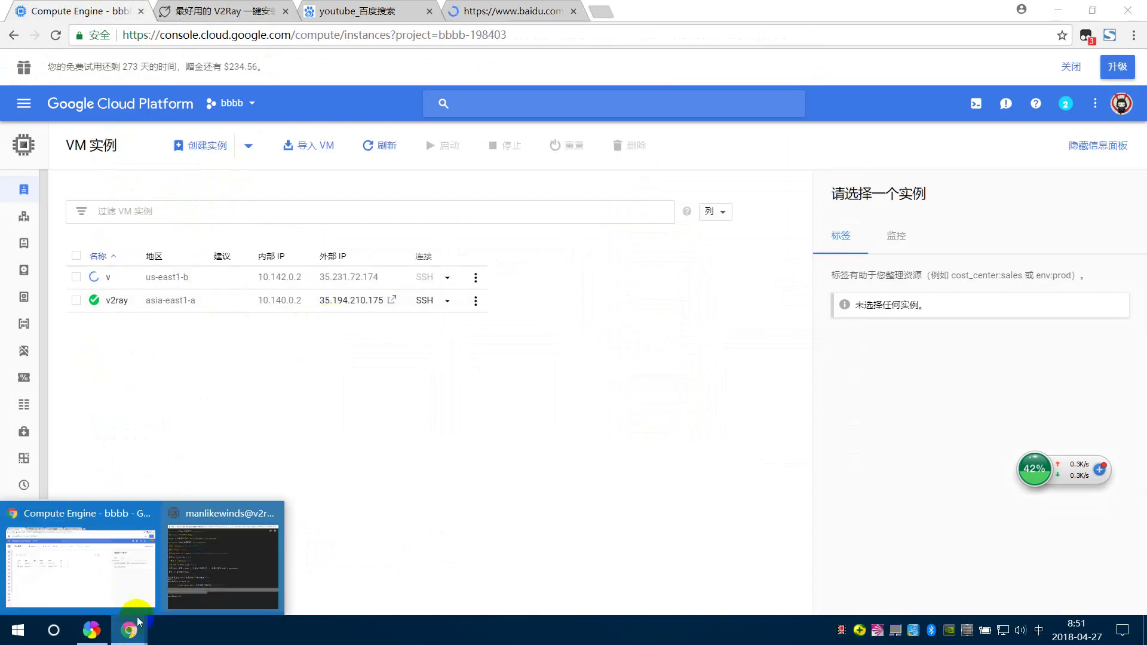
click(222, 558)
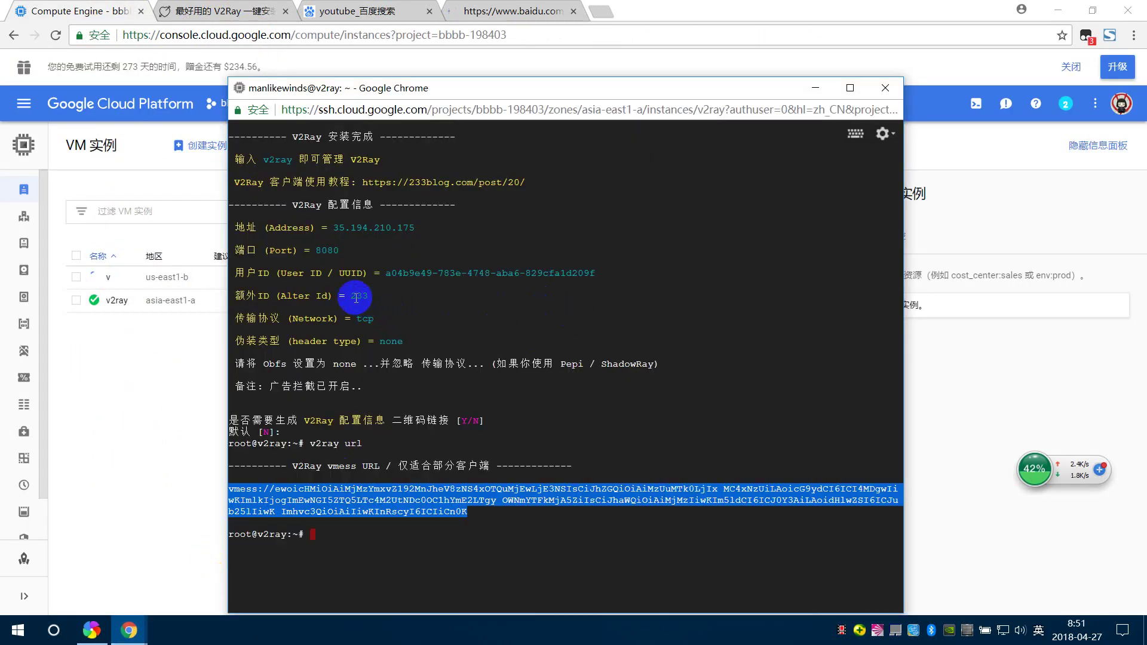
drag(317, 251, 351, 250)
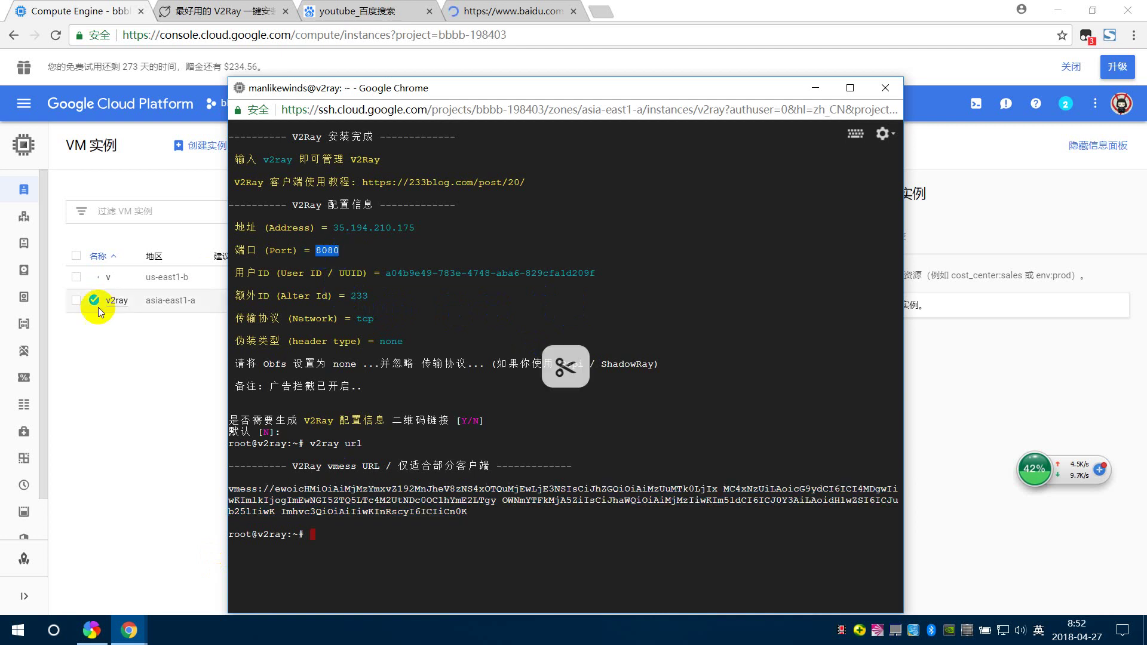
mouse_move(18, 485)
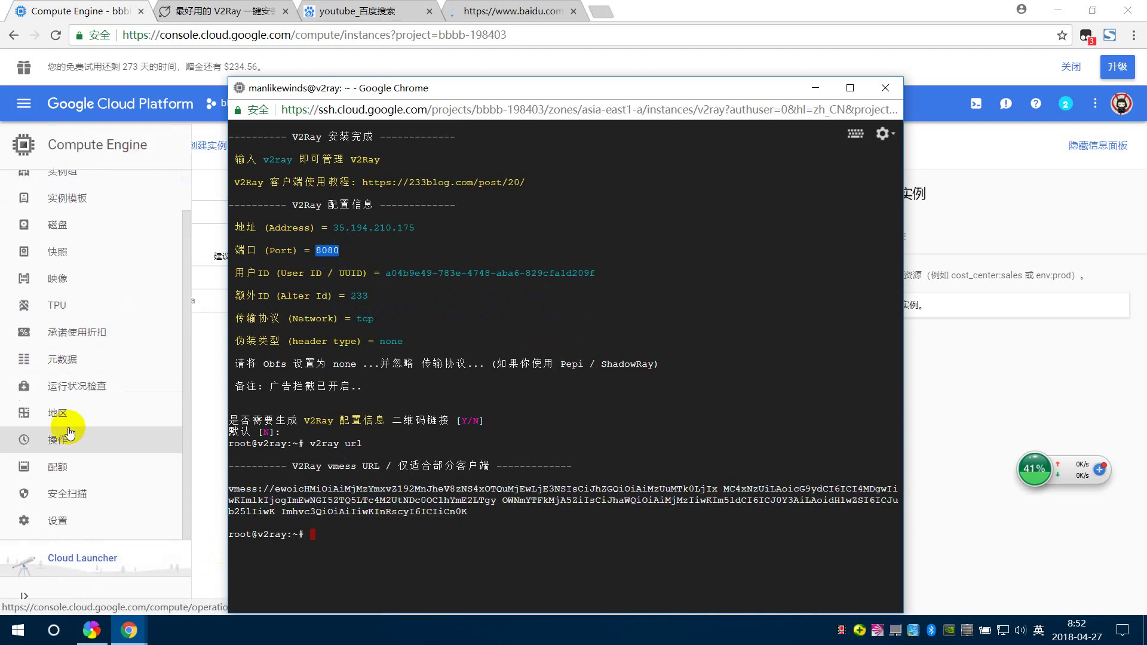
- Open the VPC network page from the console menu and close the stalled Baidu redirect tab
click(24, 103)
scroll(69, 371, down, 2)
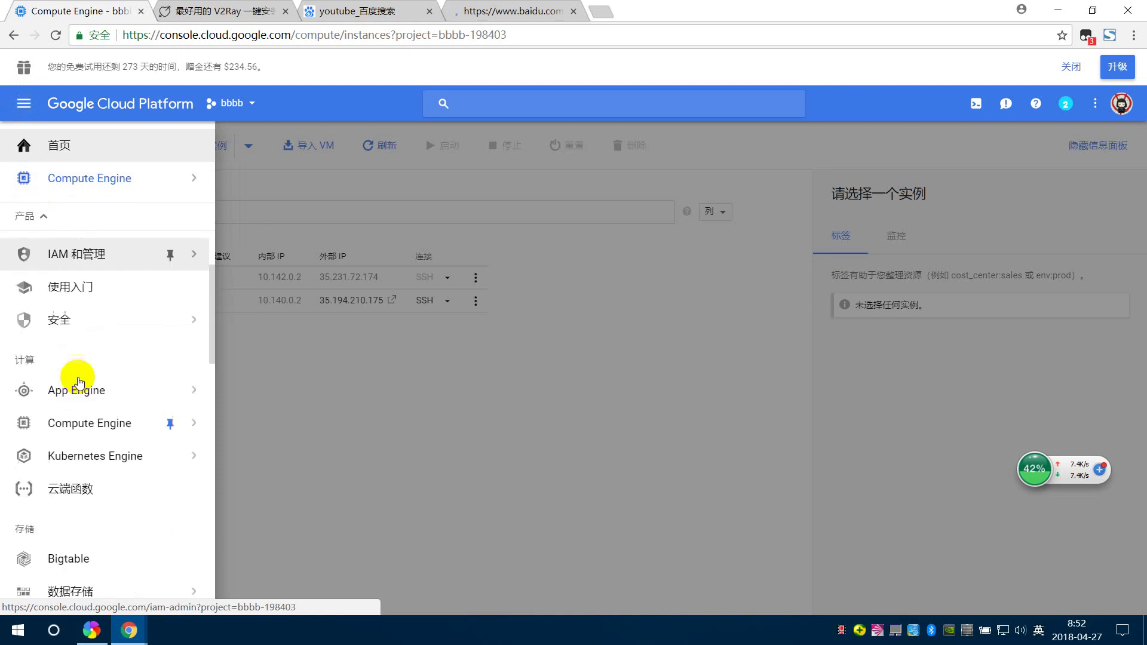
scroll(103, 419, down, 3)
scroll(102, 418, down, 5)
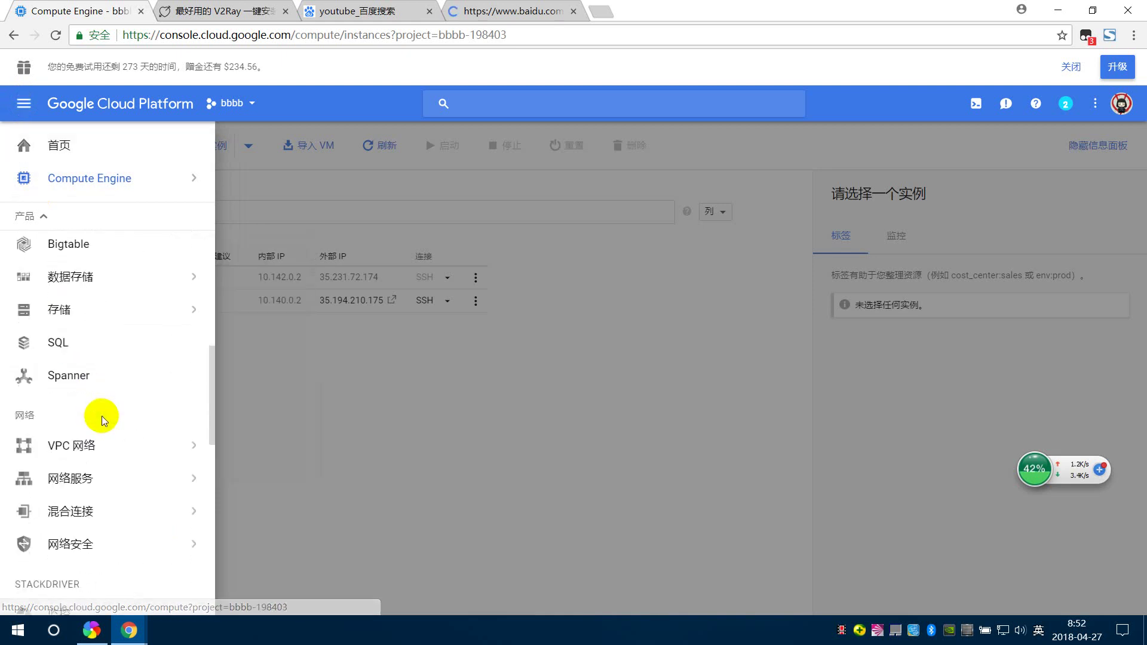
mouse_move(78, 263)
scroll(78, 266, up, 3)
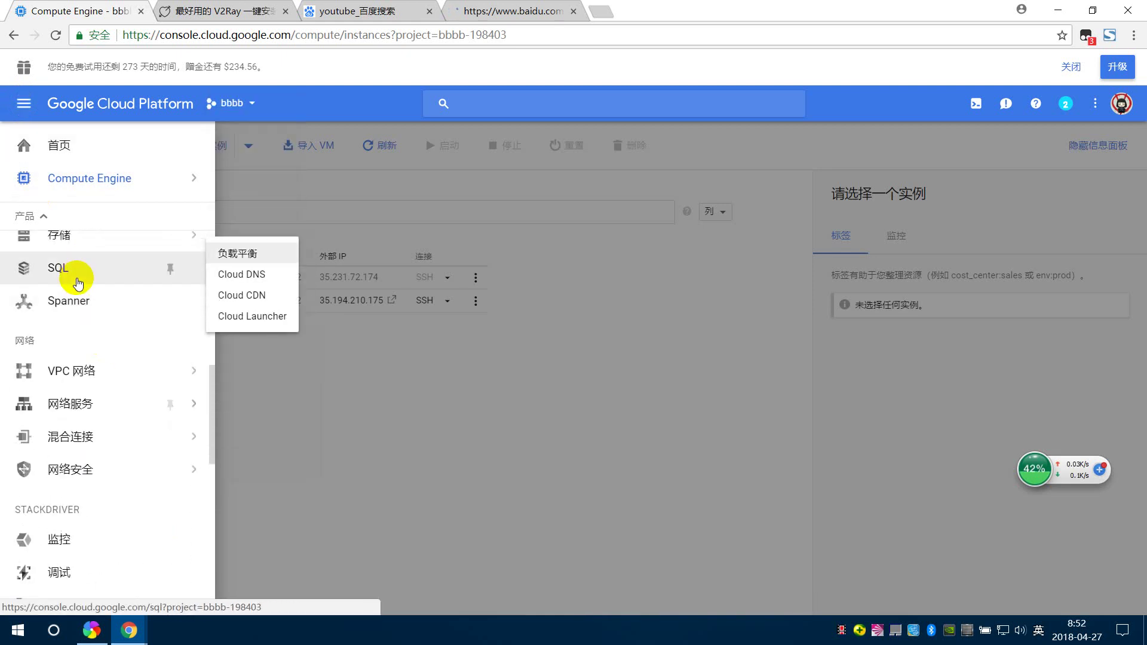
mouse_move(90, 370)
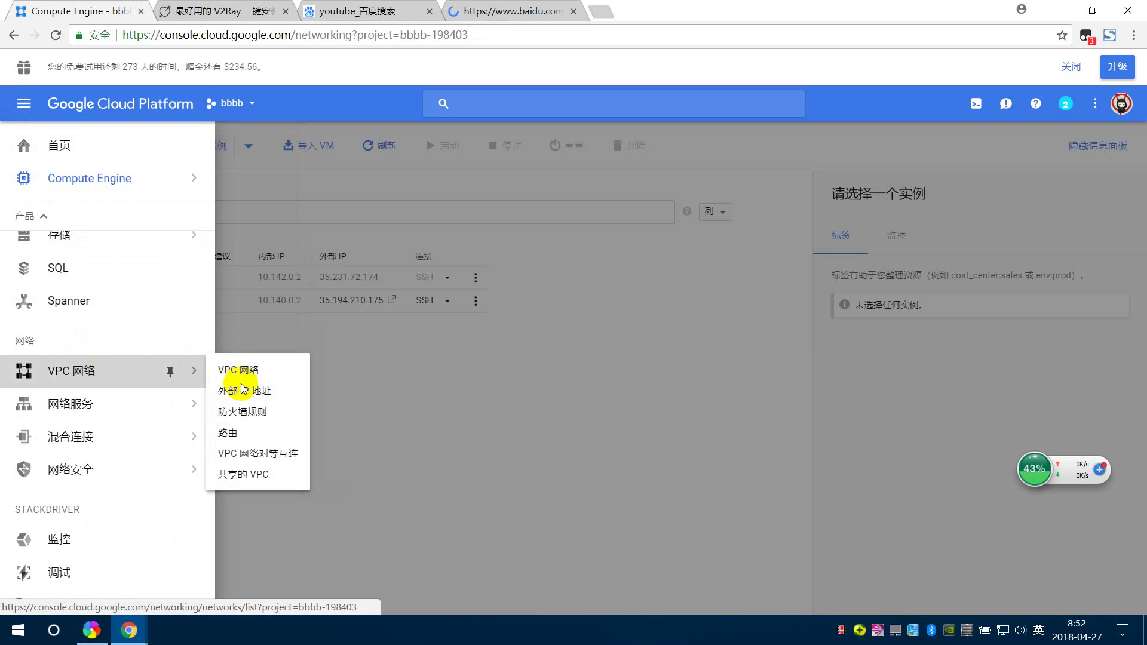
click(242, 377)
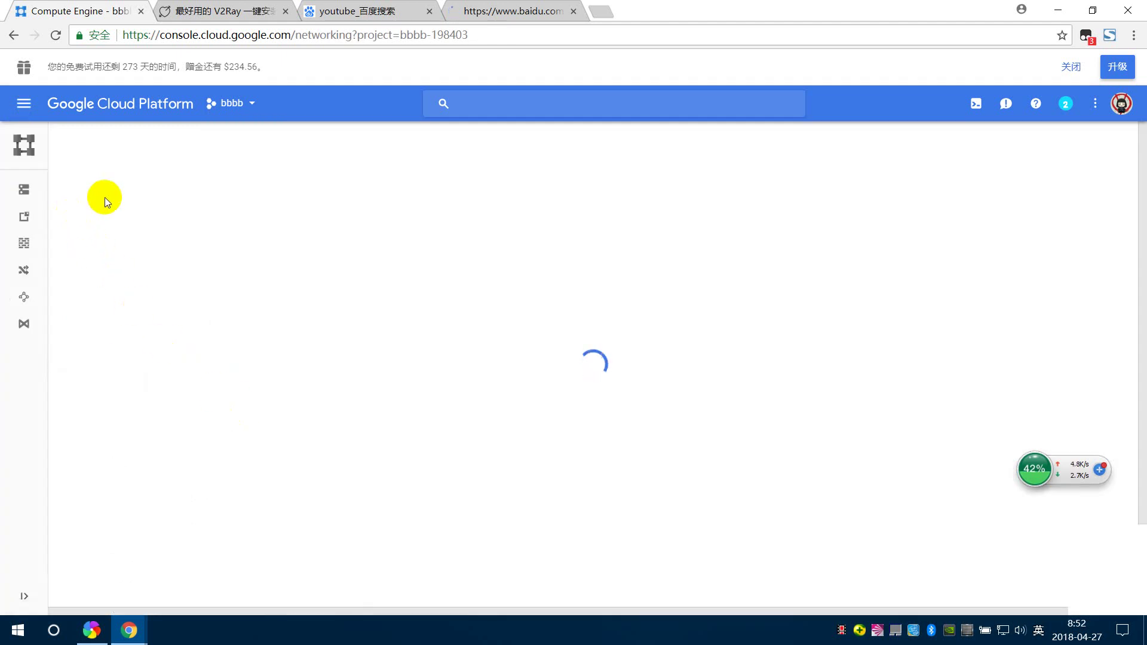
click(505, 7)
click(80, 5)
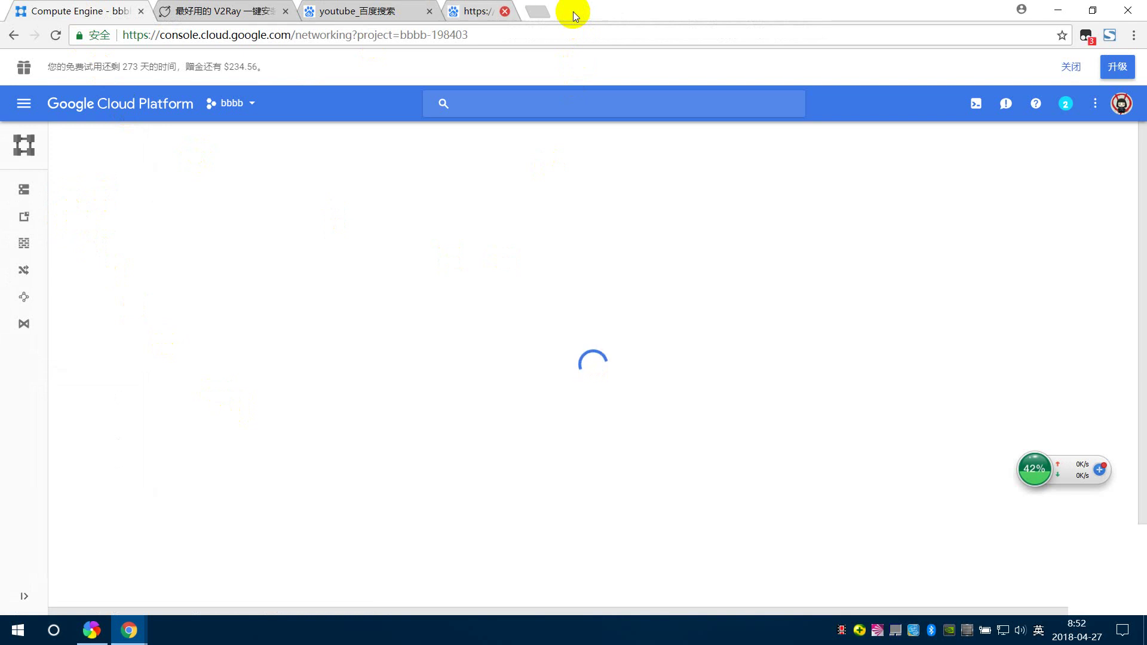
click(573, 11)
- Pick the v2rayN proxy server, then open and reload the Firewall rules page
right_click(883, 631)
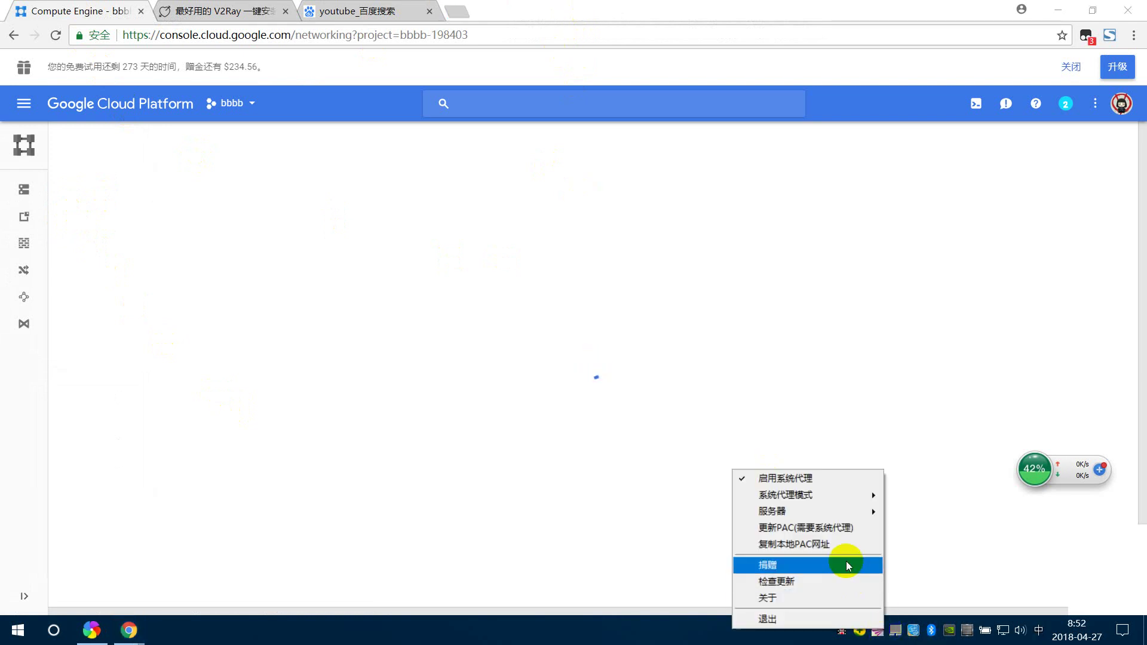
mouse_move(771, 495)
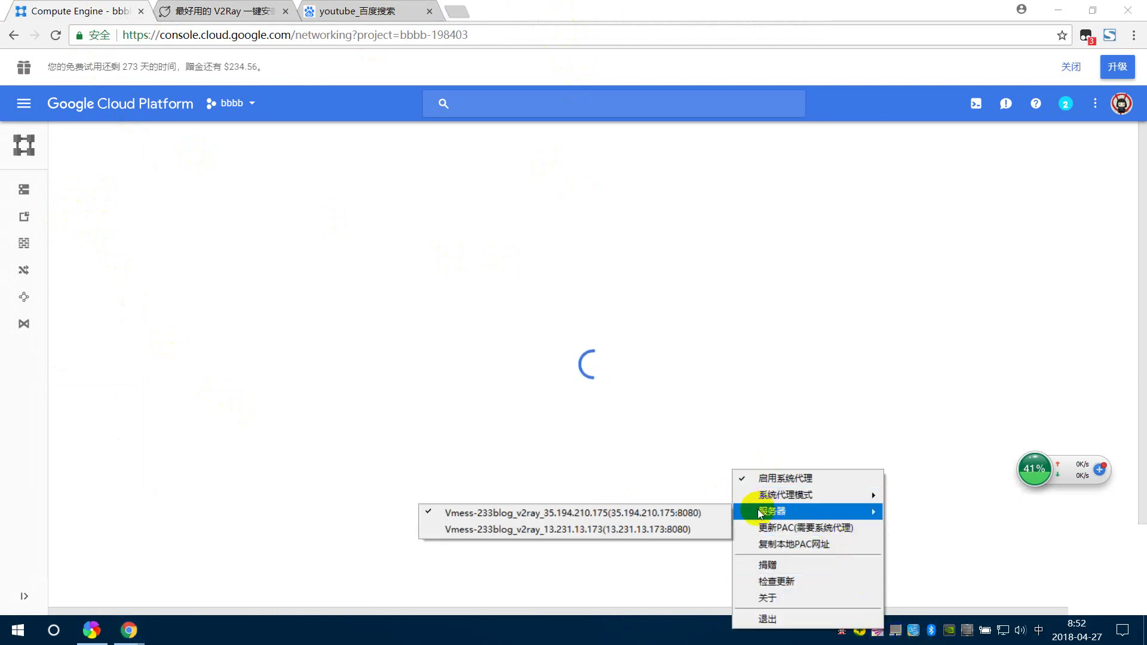
click(616, 529)
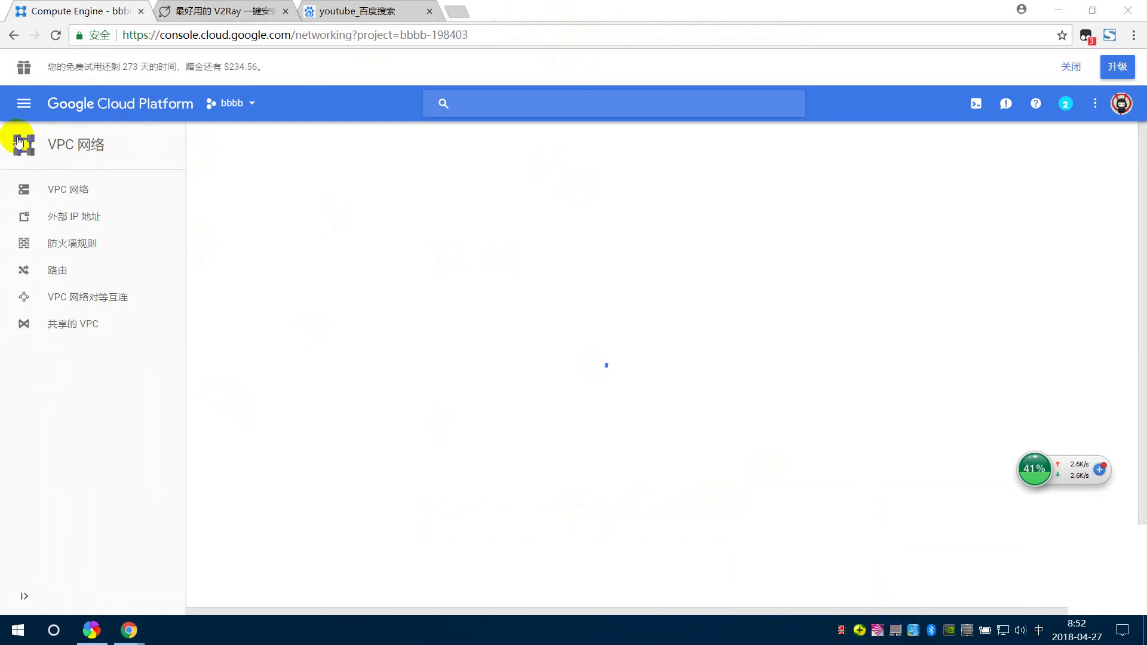
click(36, 259)
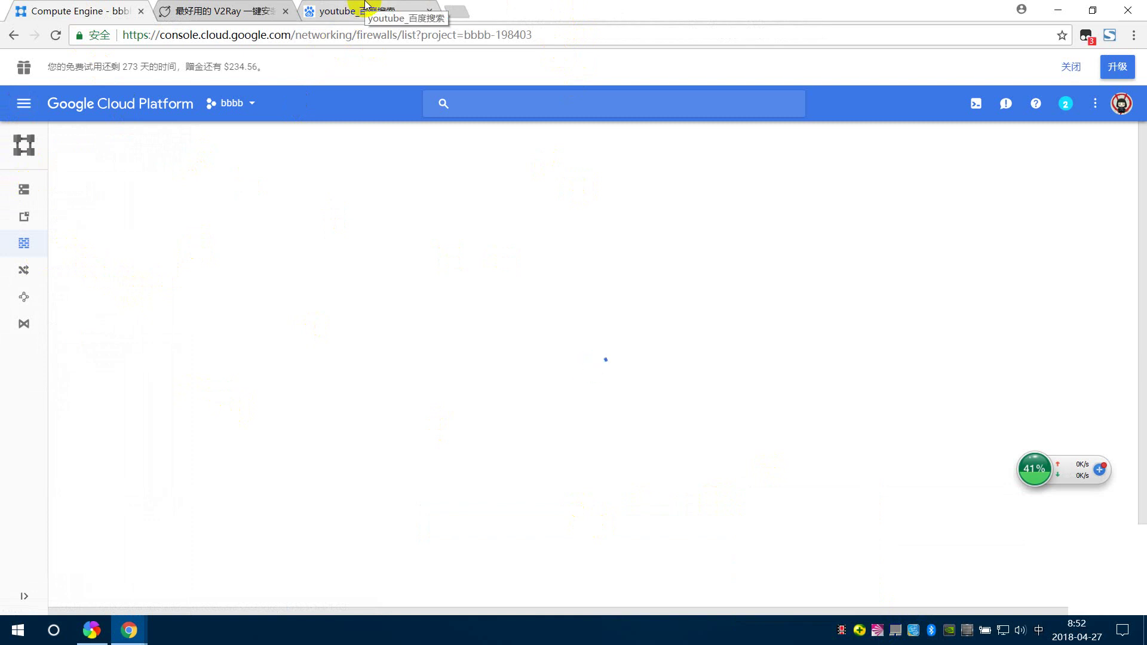
click(56, 35)
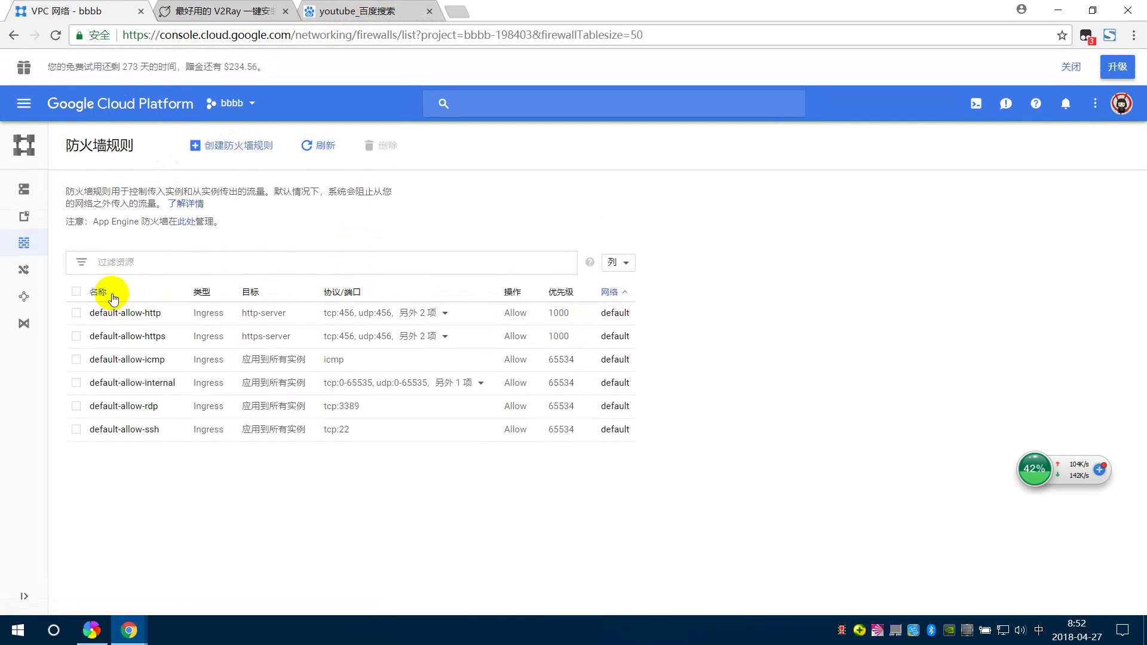
- Edit the default-allow-https rule and change its TCP port from 456 to 8080
click(128, 338)
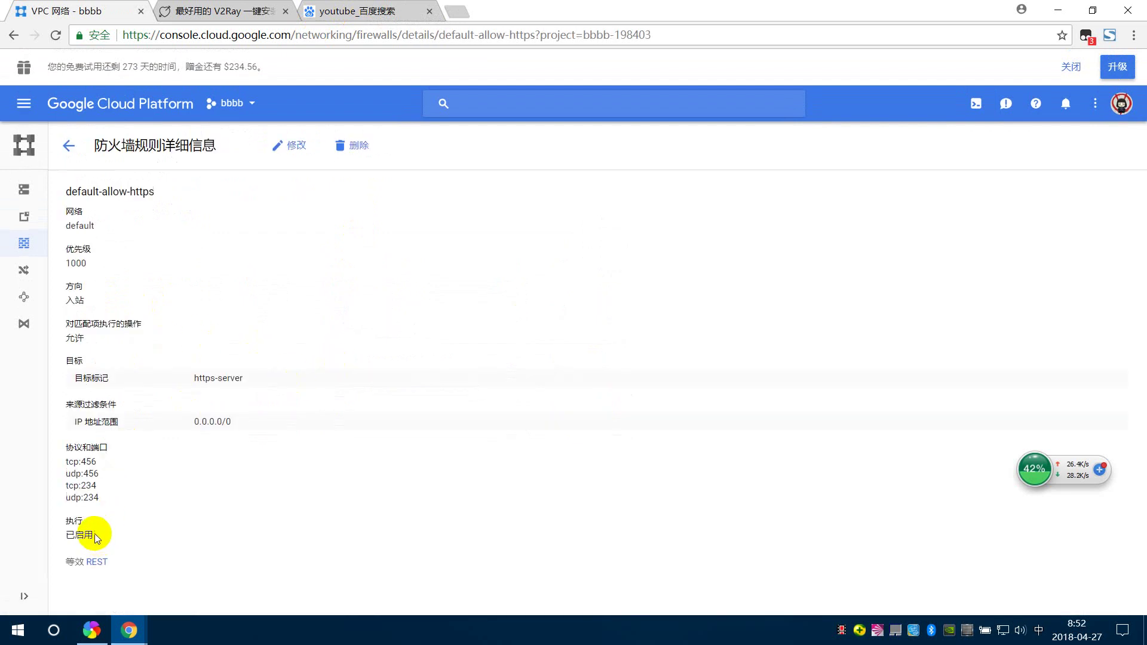
click(289, 145)
scroll(225, 309, down, 2)
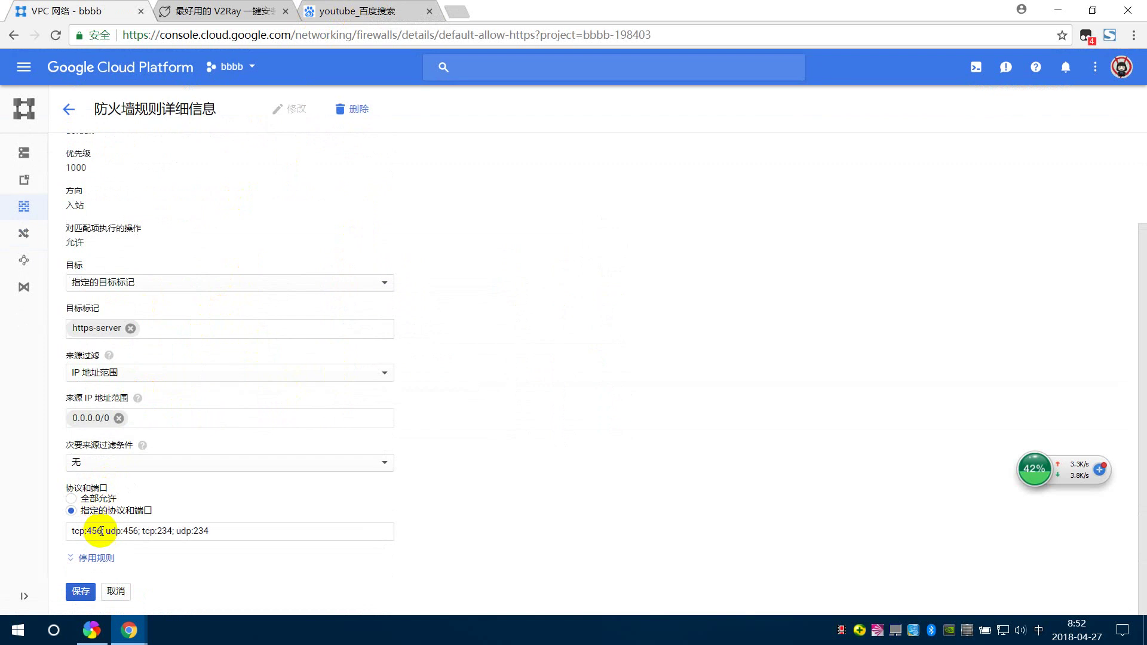
click(95, 532)
double_click(93, 531)
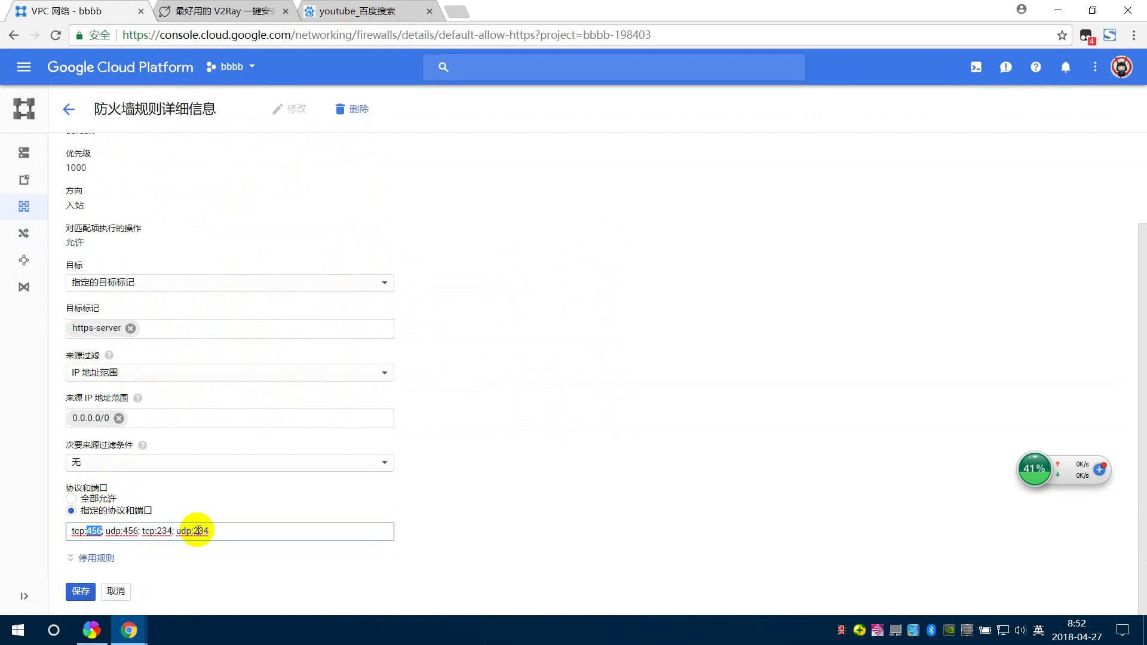
text(80800)
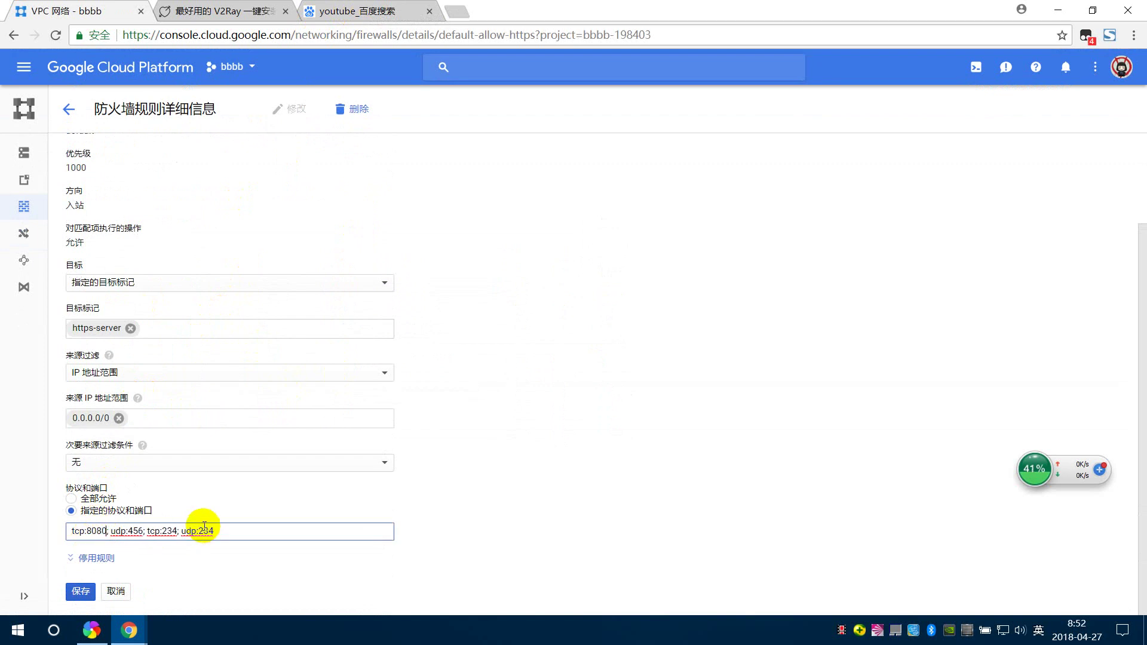
key(BackSpace)
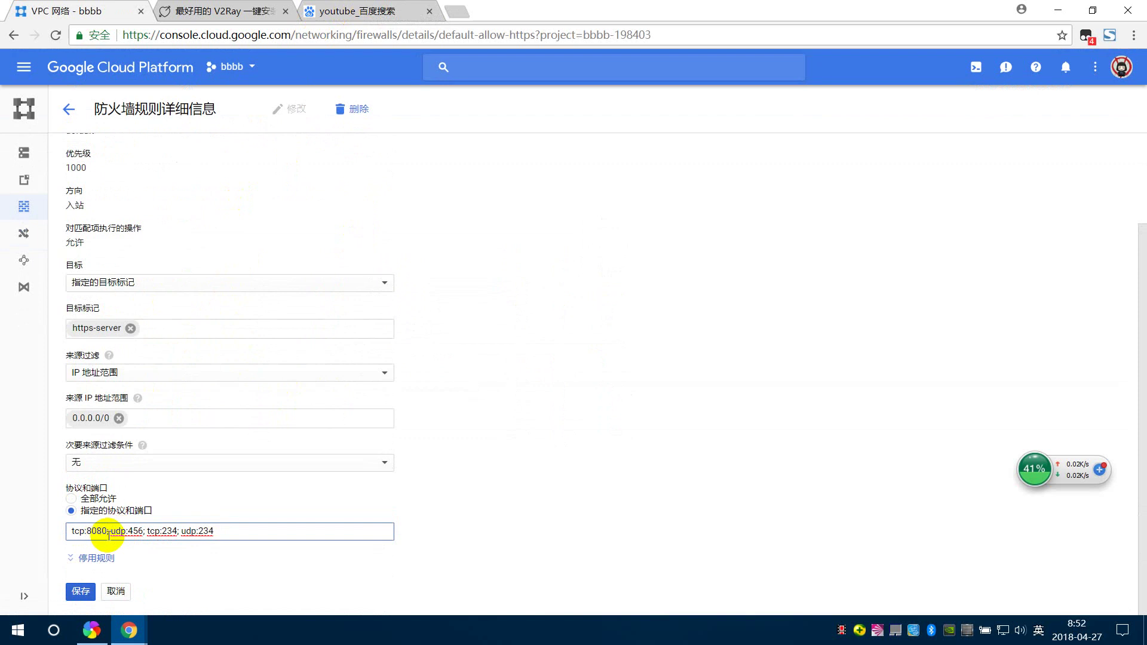
- Change its UDP port 456 to 8080, save the rule, and refresh the rules list
drag(128, 530, 140, 530)
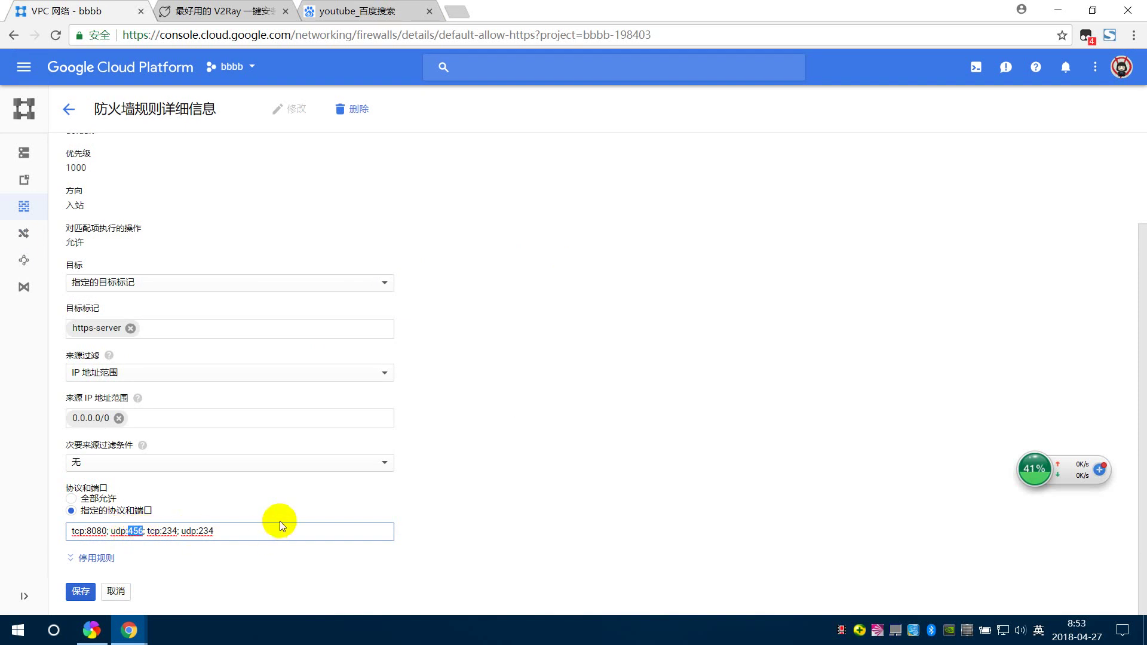
text(8080)
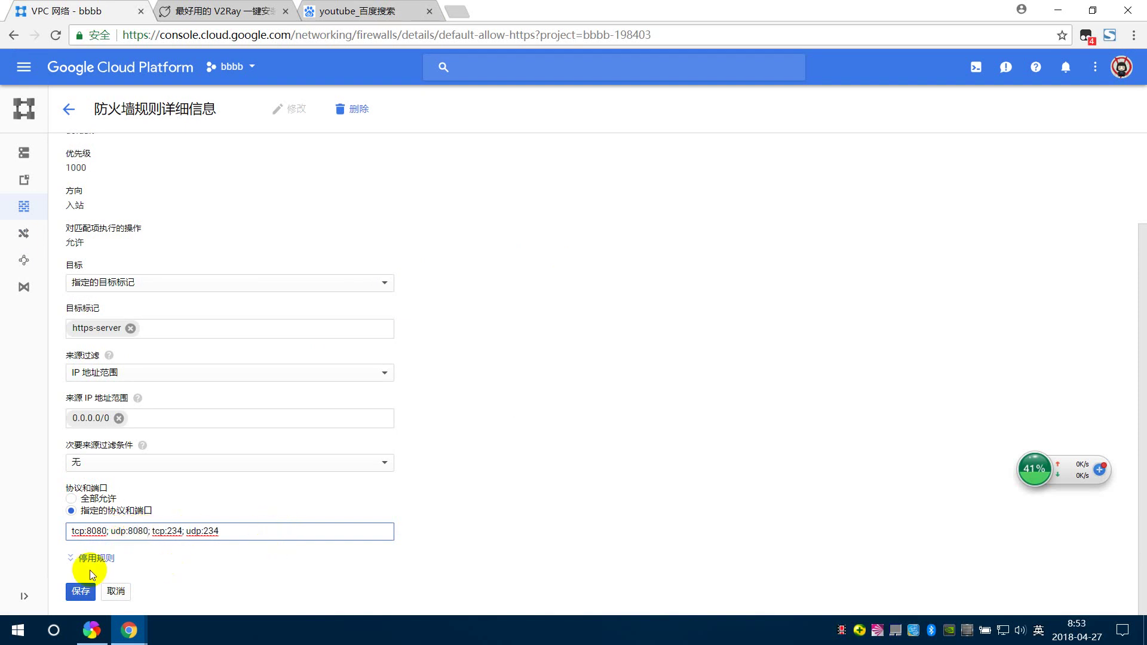
click(82, 591)
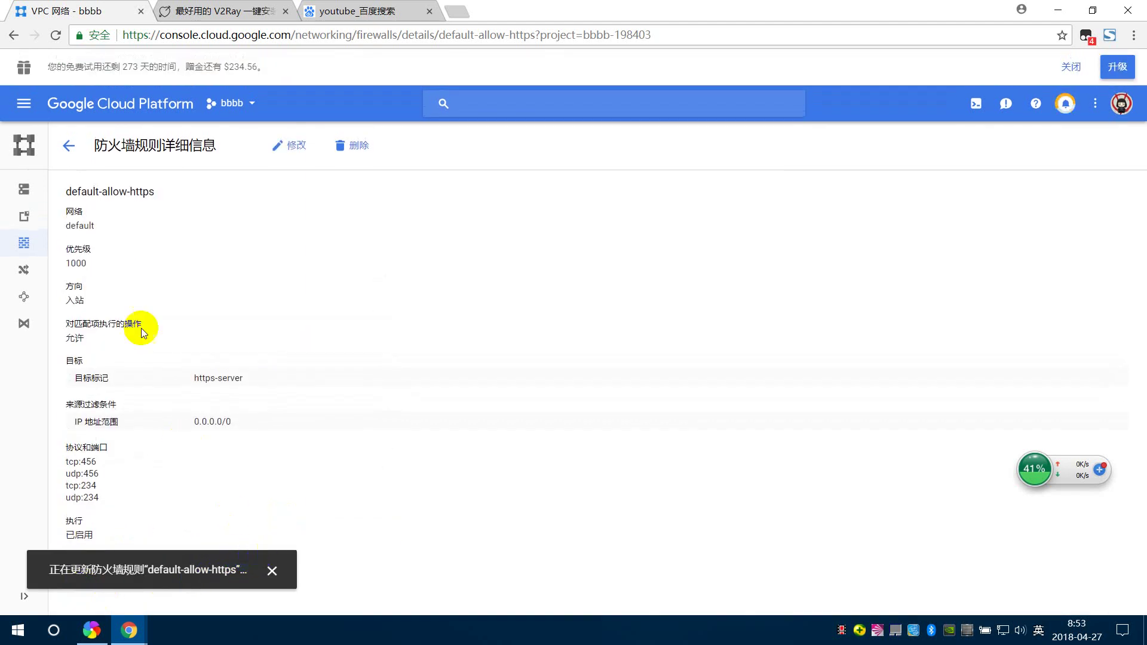
click(69, 145)
click(53, 36)
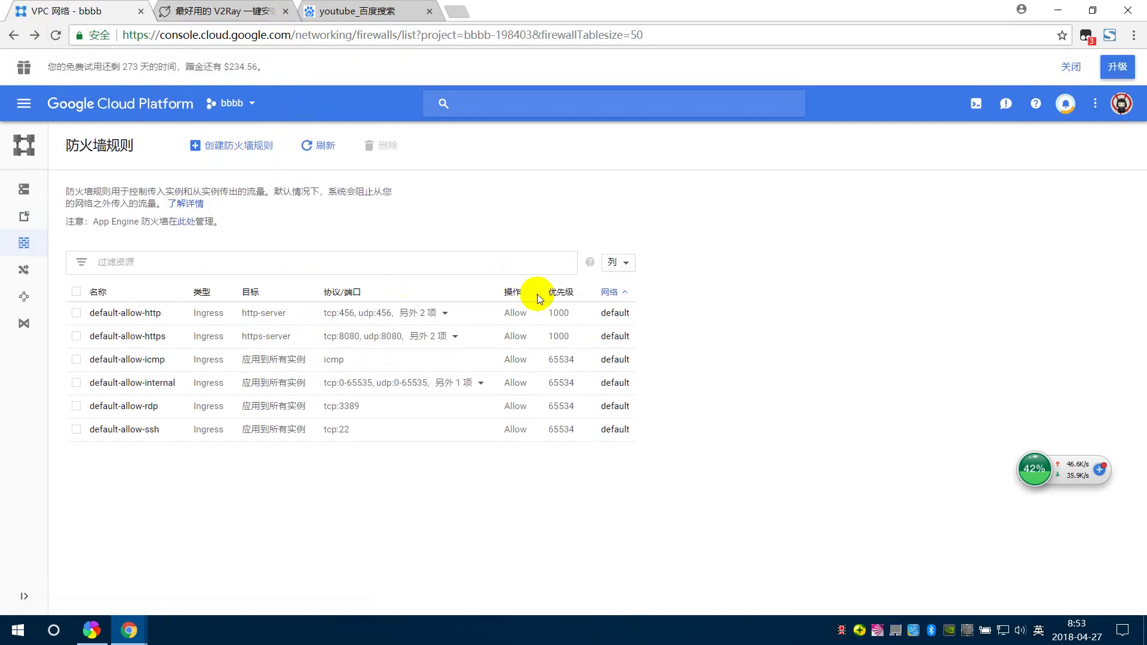
- Change the default-allow-http rule's TCP port from 456 to 8080 and save it
click(149, 316)
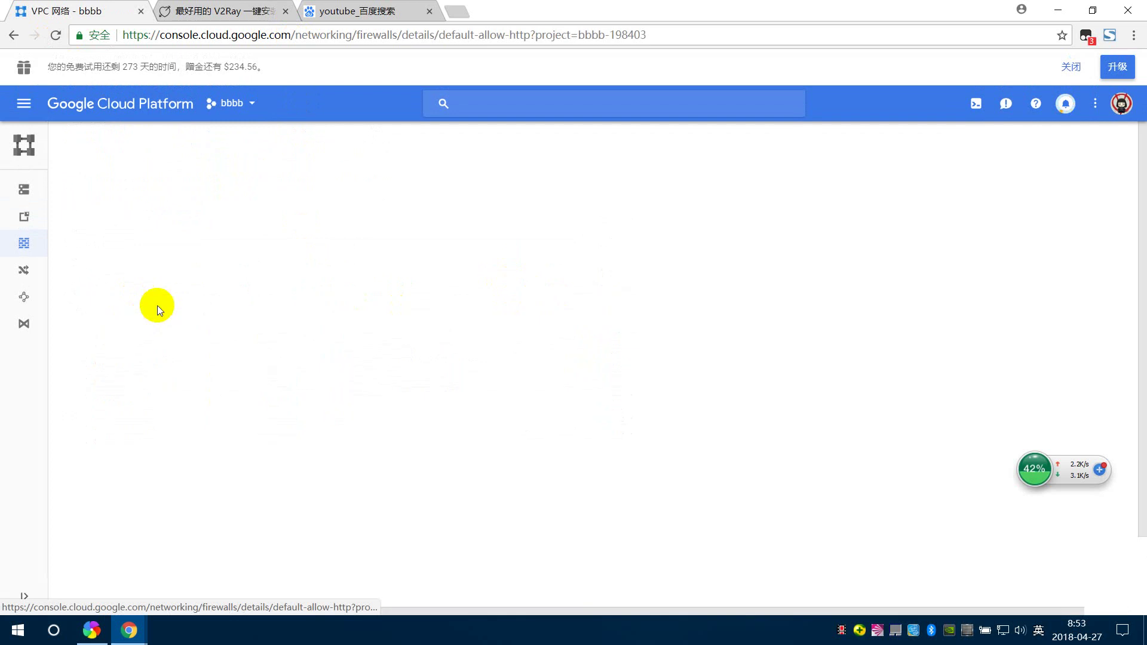
click(284, 146)
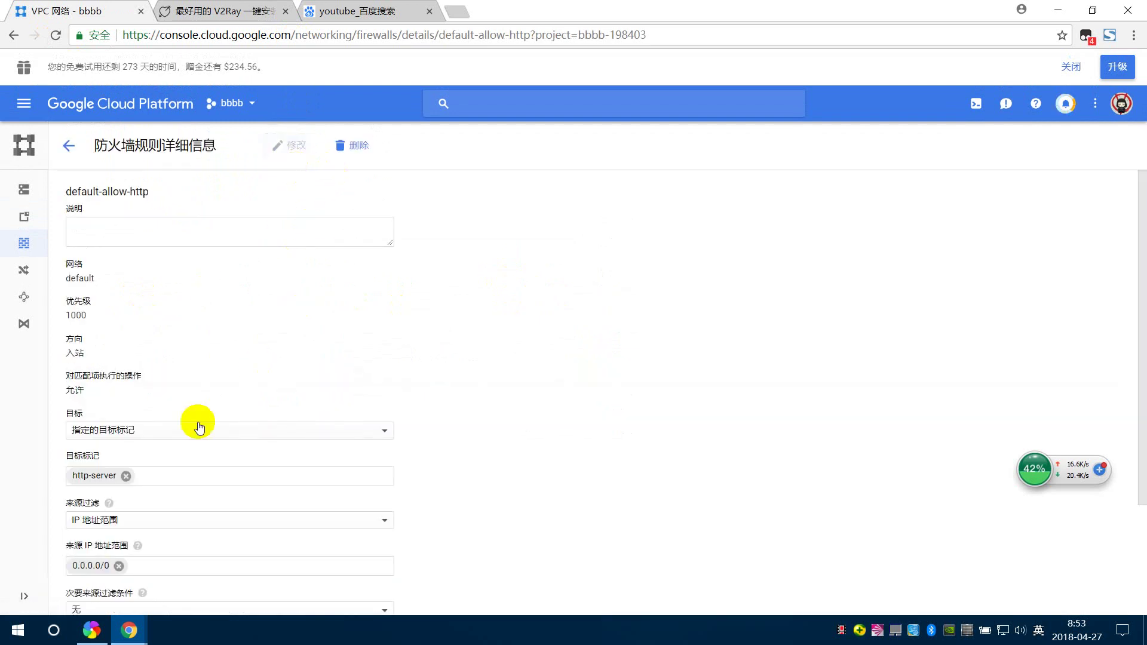
scroll(148, 439, down, 2)
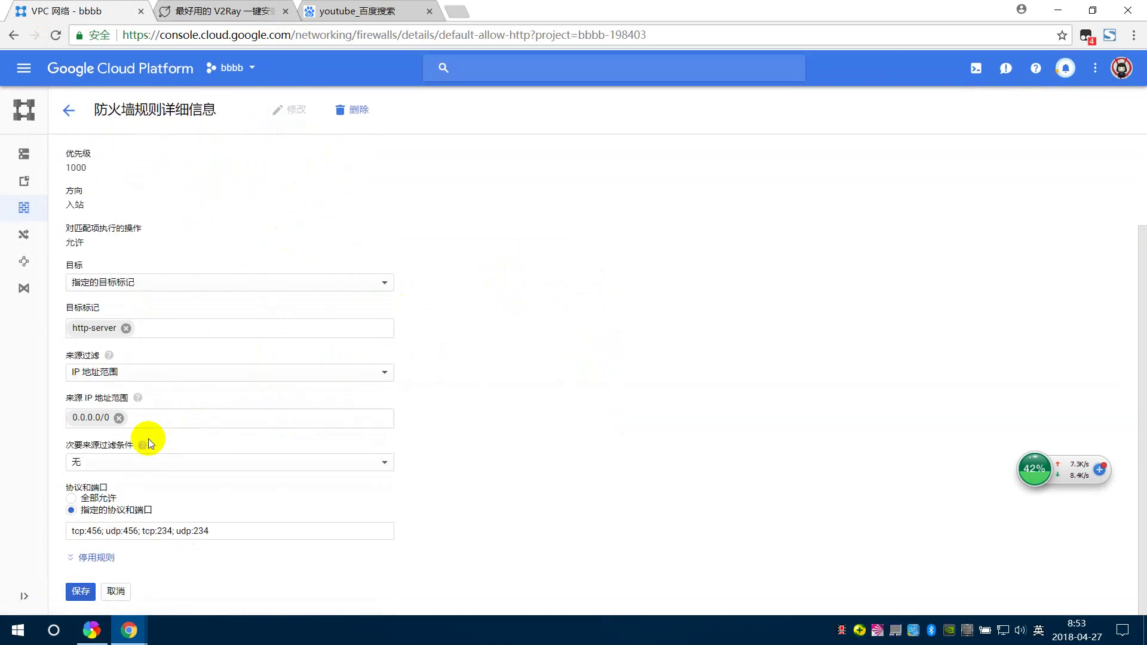
double_click(99, 530)
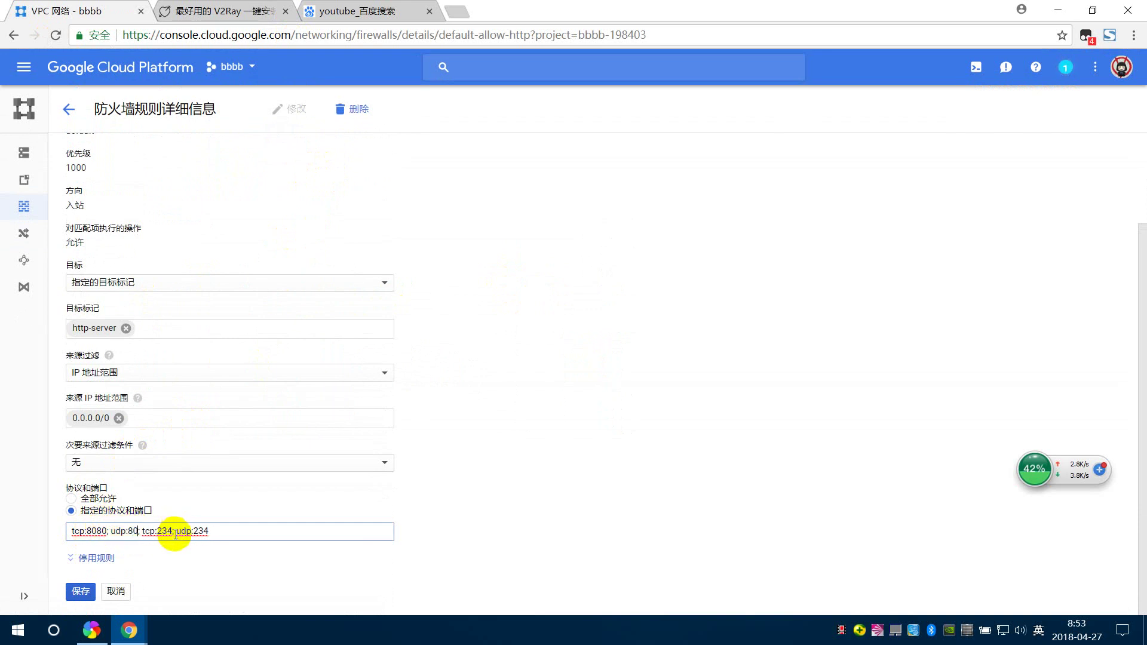
click(92, 590)
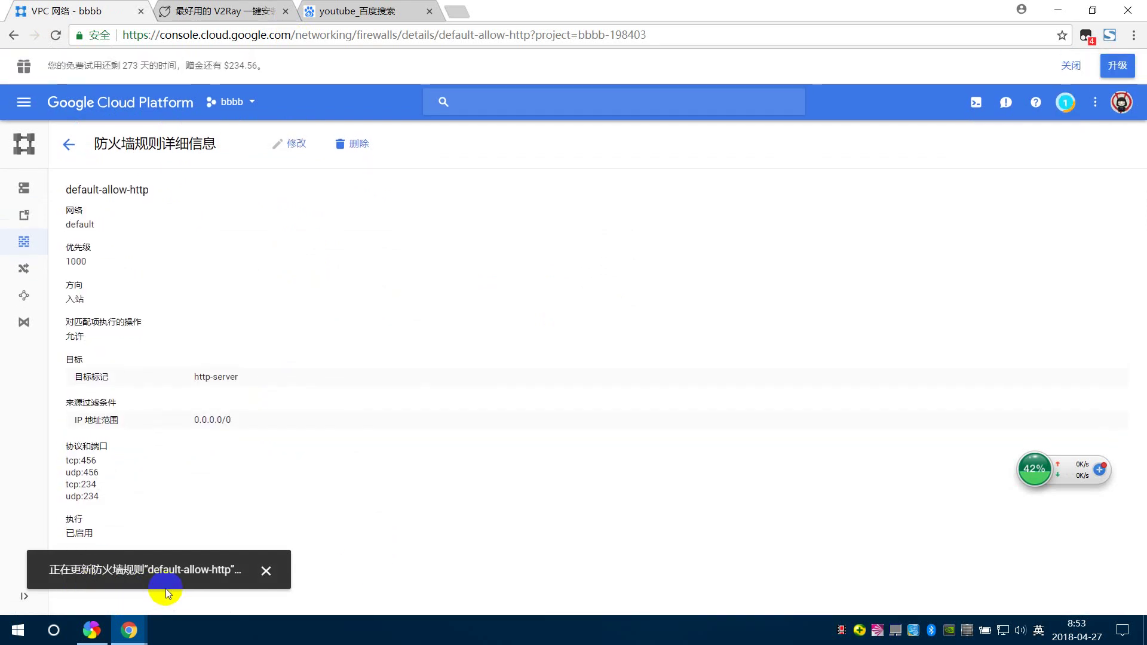
- Switch the v2rayN proxy to the 35.194.210.175 server and return to the Baidu results
right_click(877, 638)
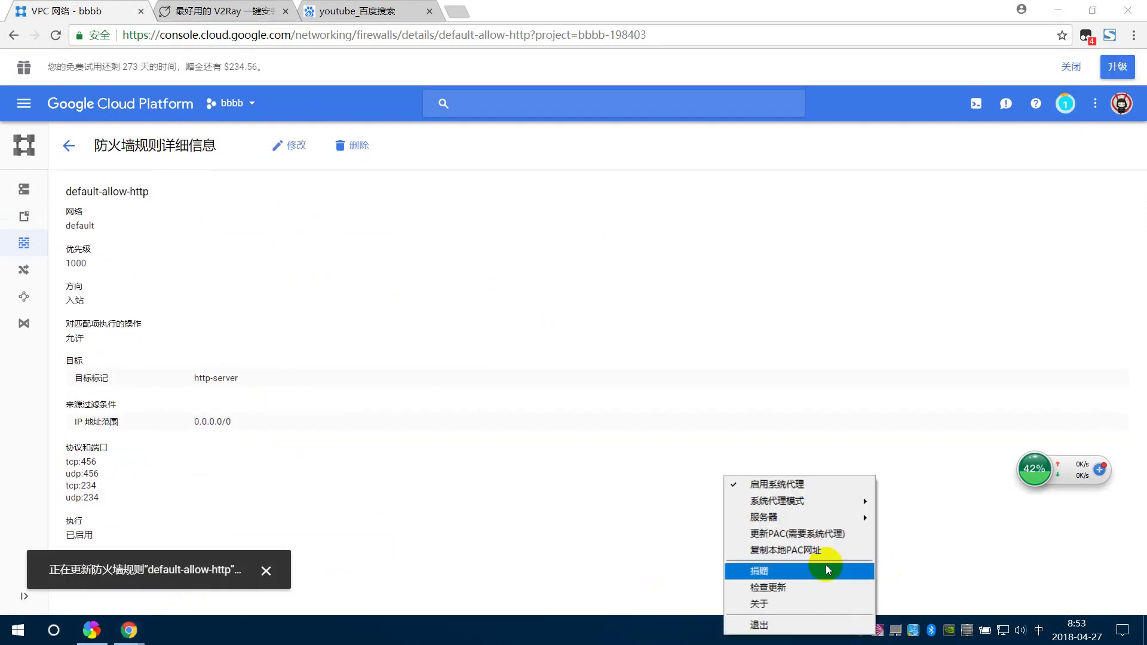
mouse_move(819, 525)
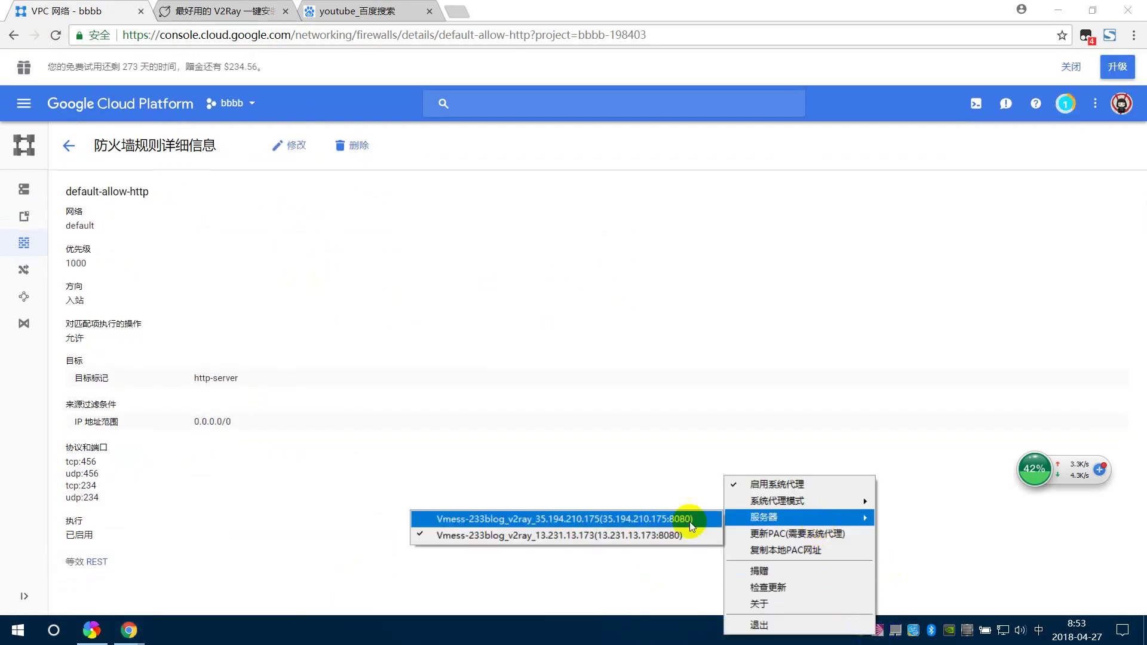
click(542, 525)
click(350, 9)
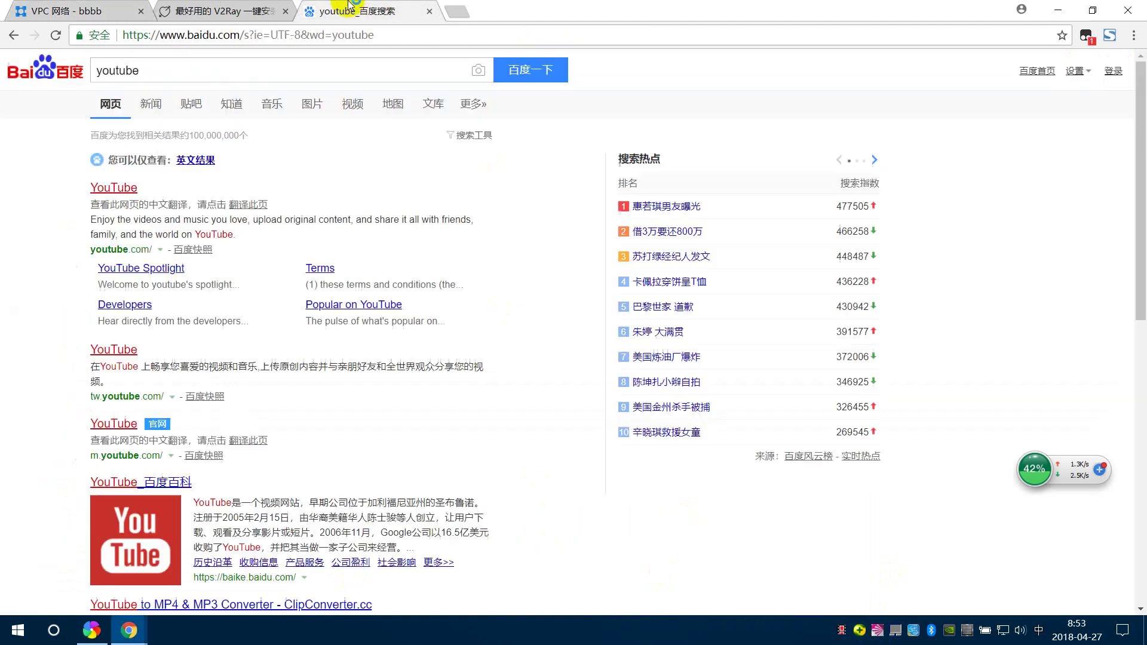
- Open the first YouTube result from Baidu in a new tab and scroll the page
right_click(102, 188)
click(157, 202)
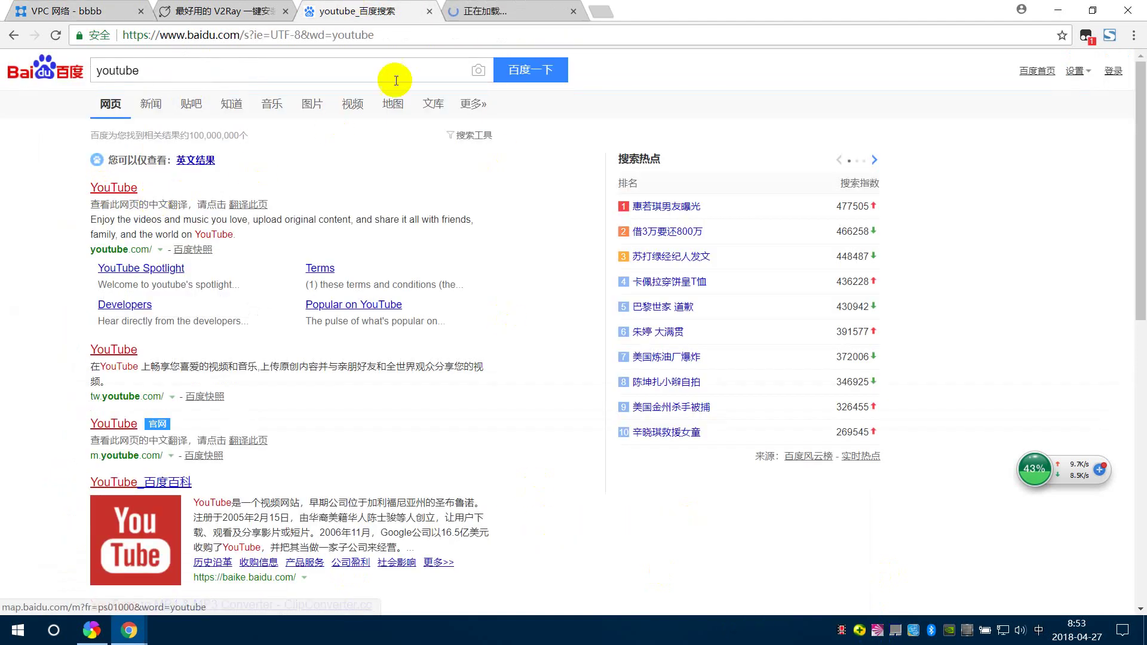
click(504, 6)
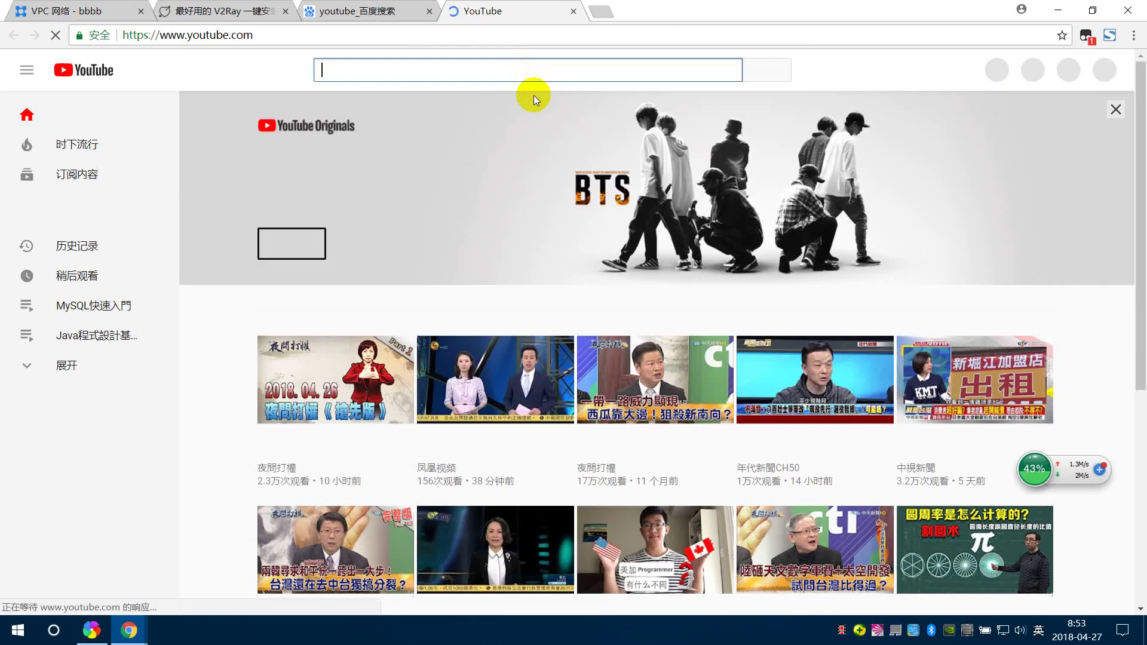
scroll(538, 103, down, 10)
scroll(541, 114, down, 6)
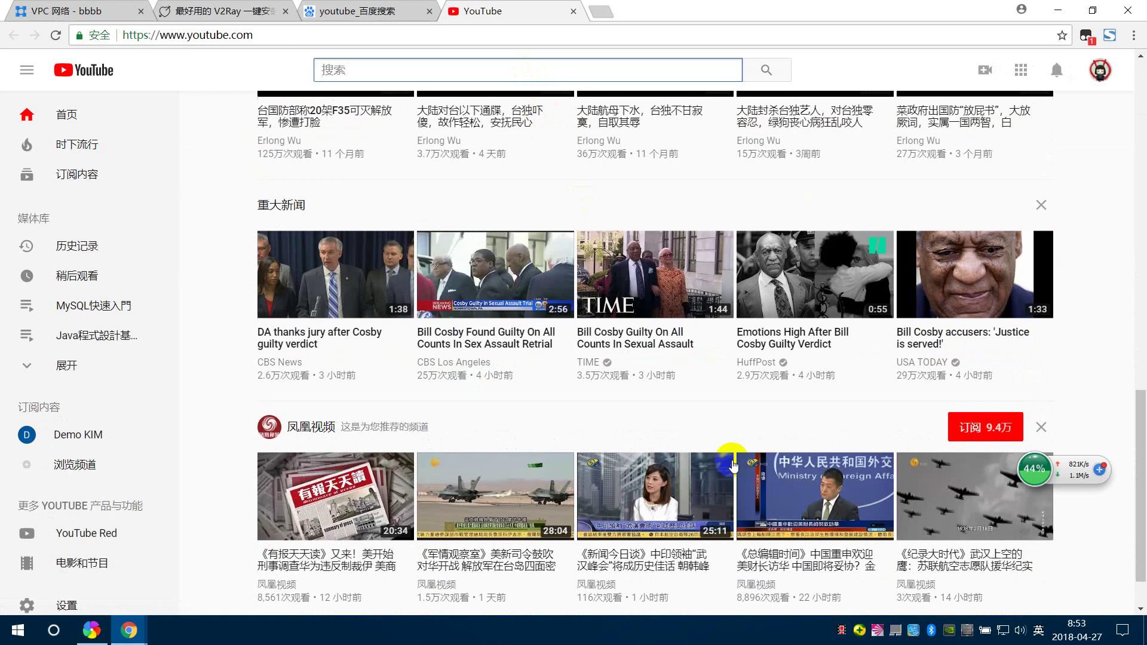
- Set the v2rayN system proxy mode to global
right_click(876, 630)
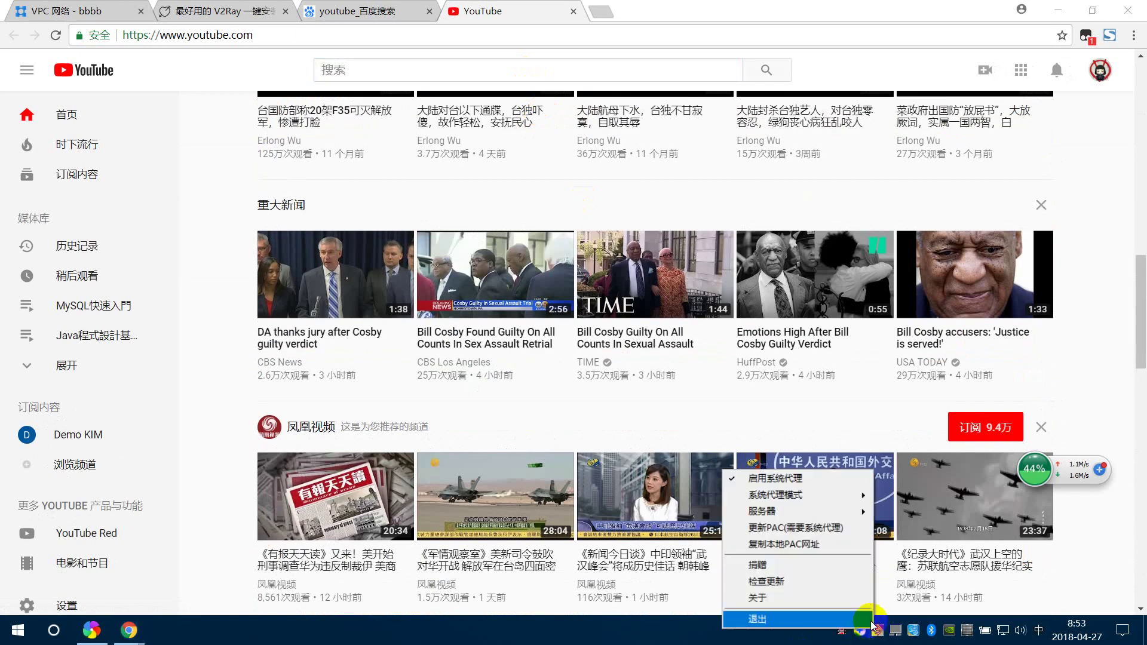
click(877, 630)
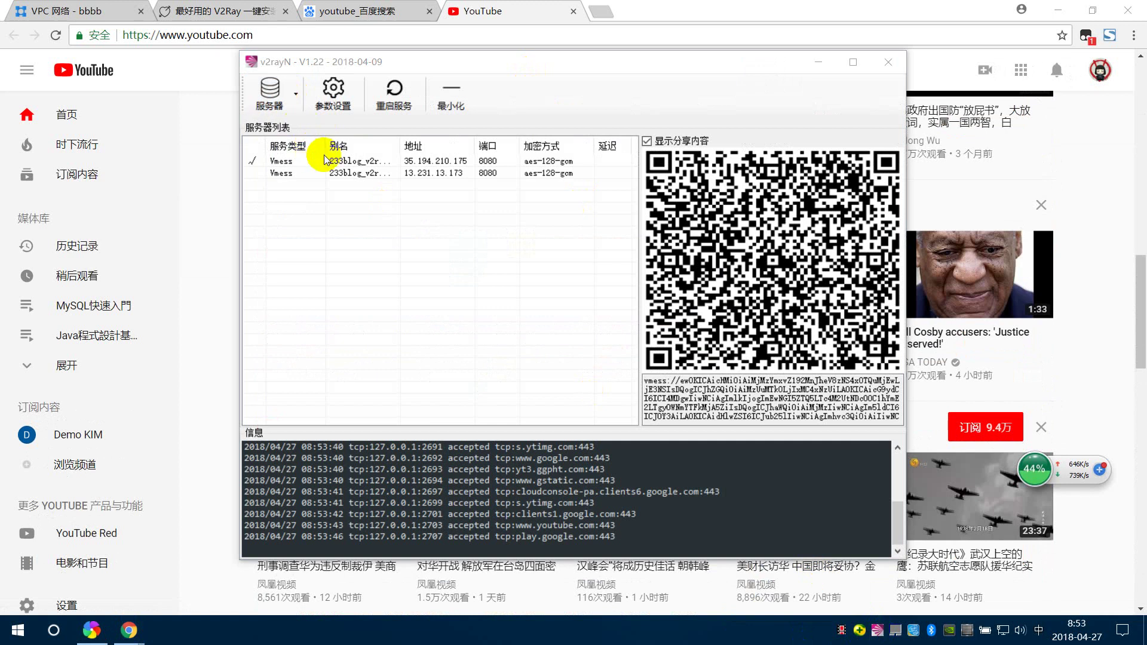
right_click(877, 631)
mouse_move(814, 492)
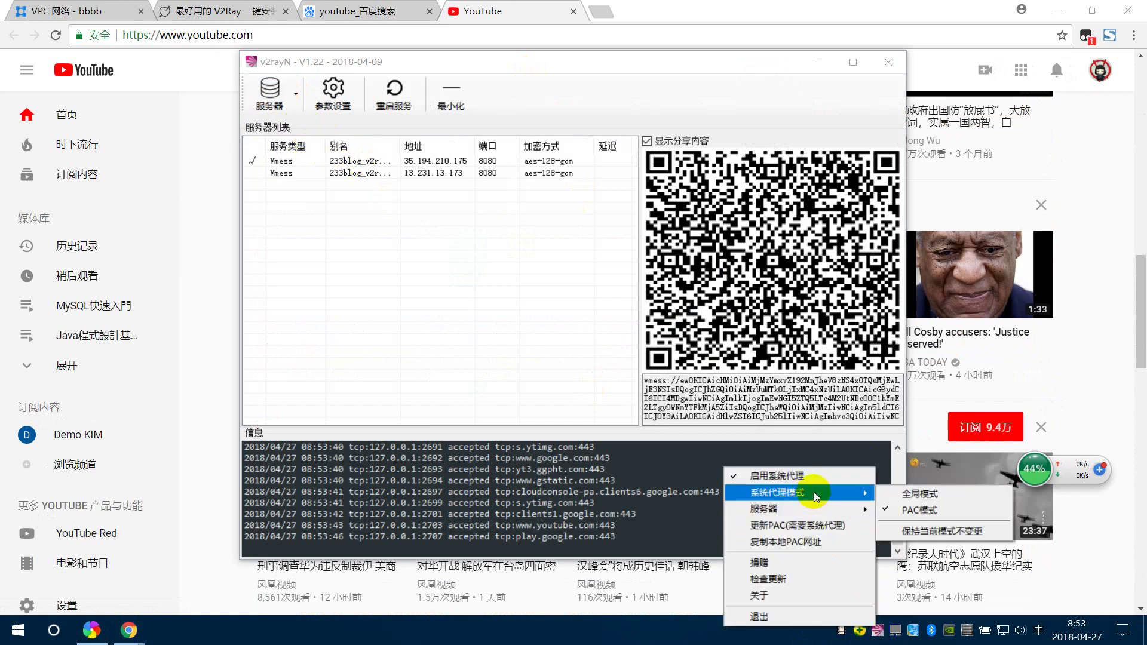
click(940, 496)
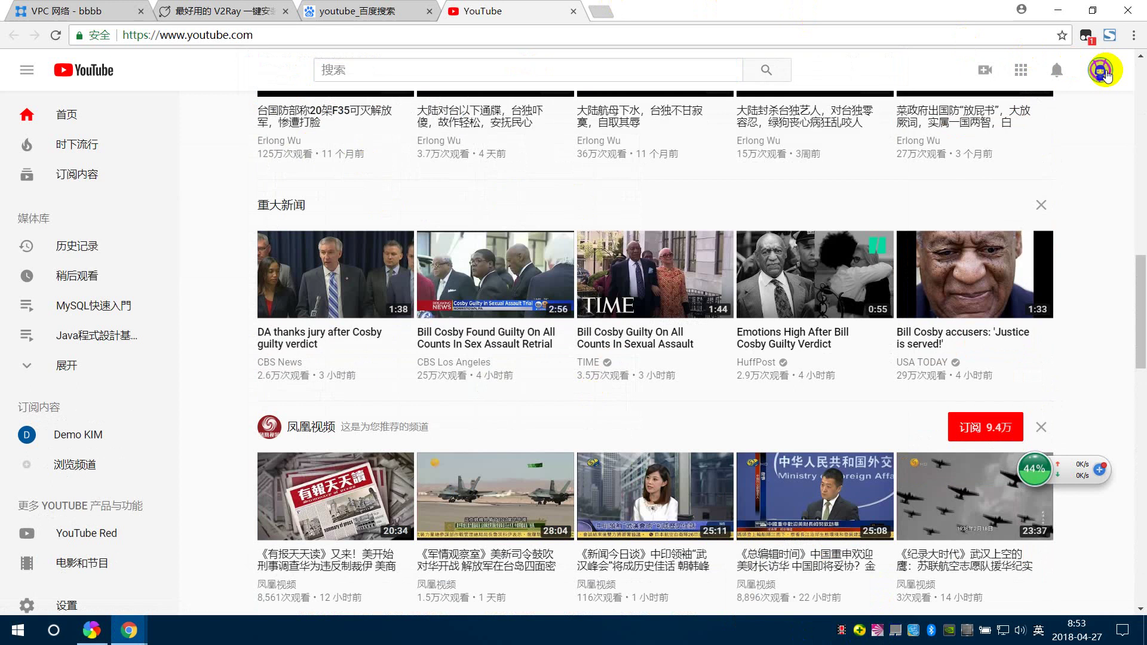
click(1105, 72)
- Go to Creator Studio's video list and scroll through the 43 uploaded videos
click(1034, 188)
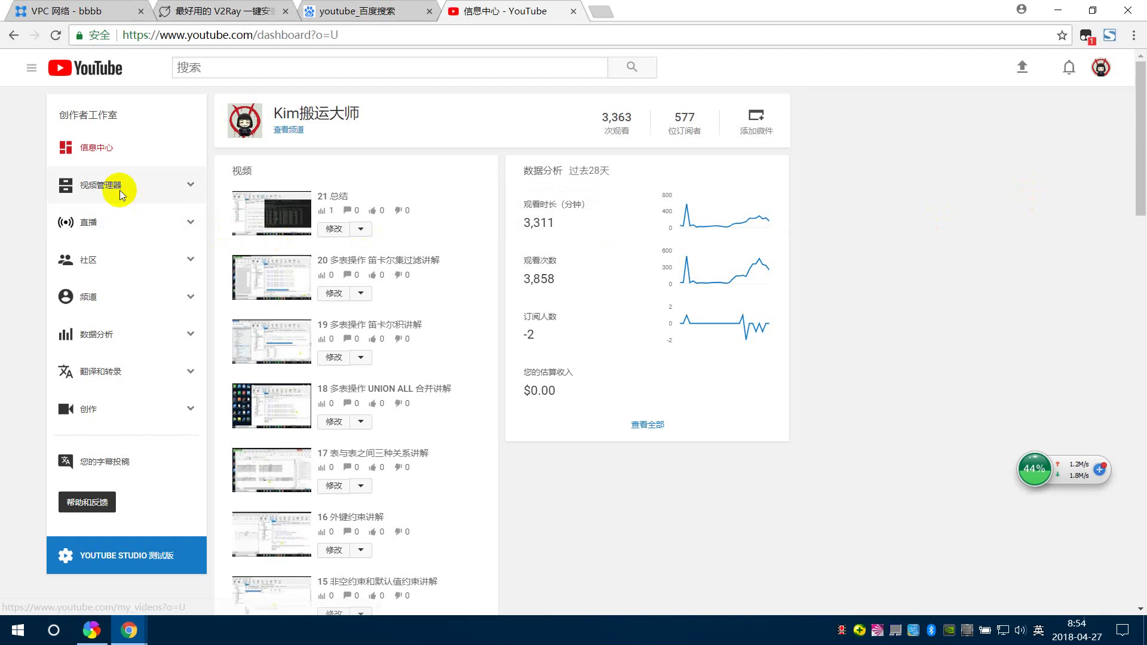
click(120, 191)
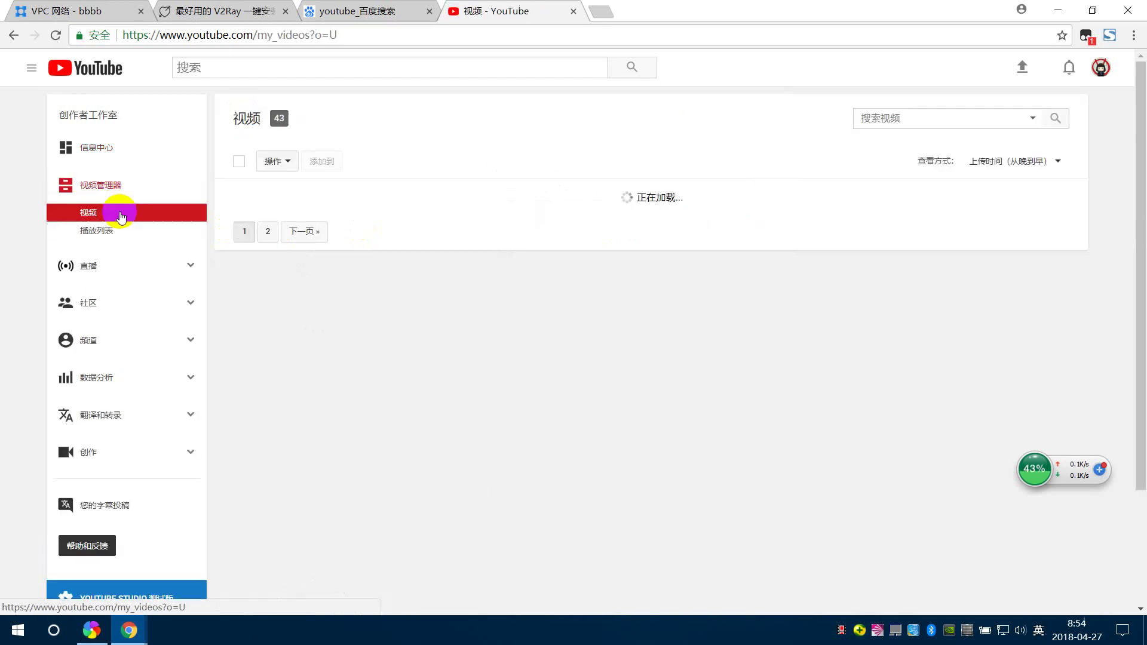
scroll(338, 266, down, 20)
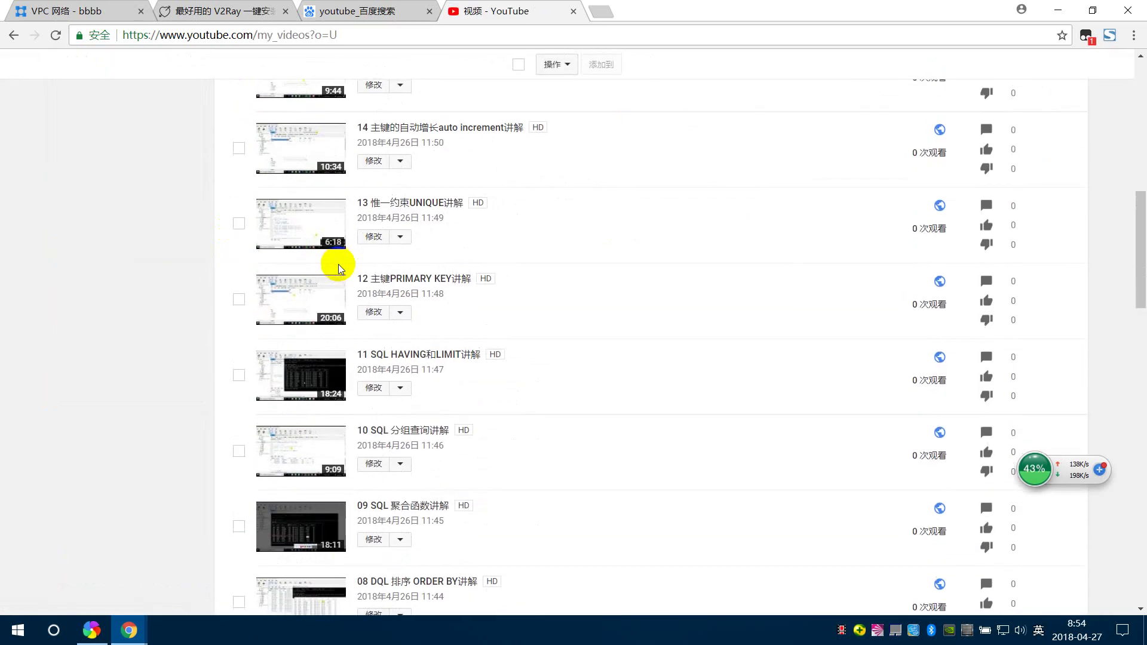
scroll(338, 264, down, 5)
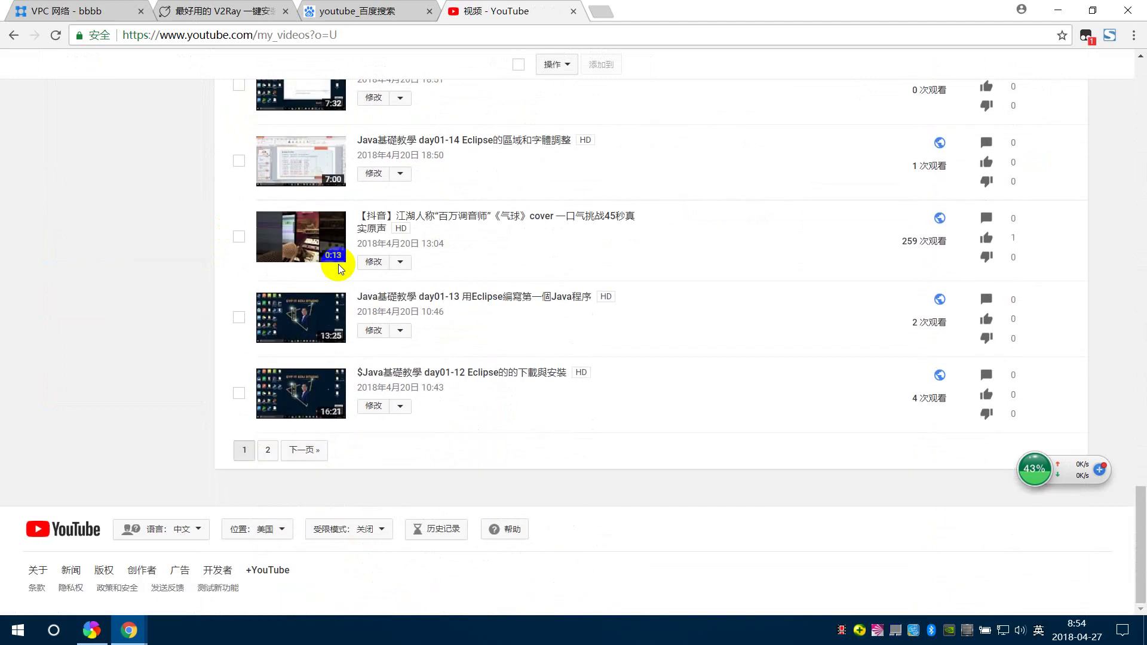
scroll(338, 266, up, 12)
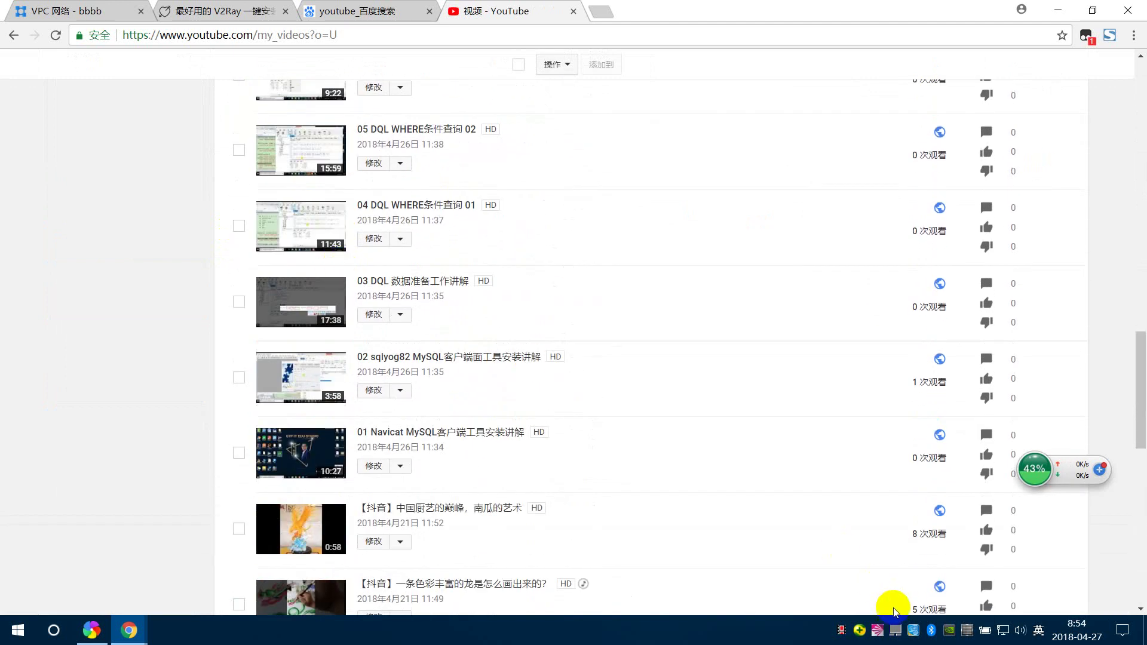